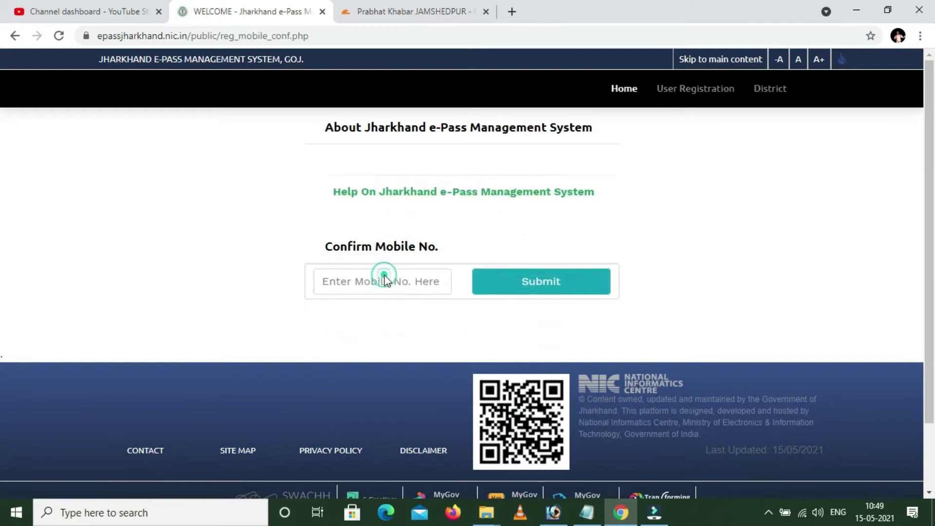
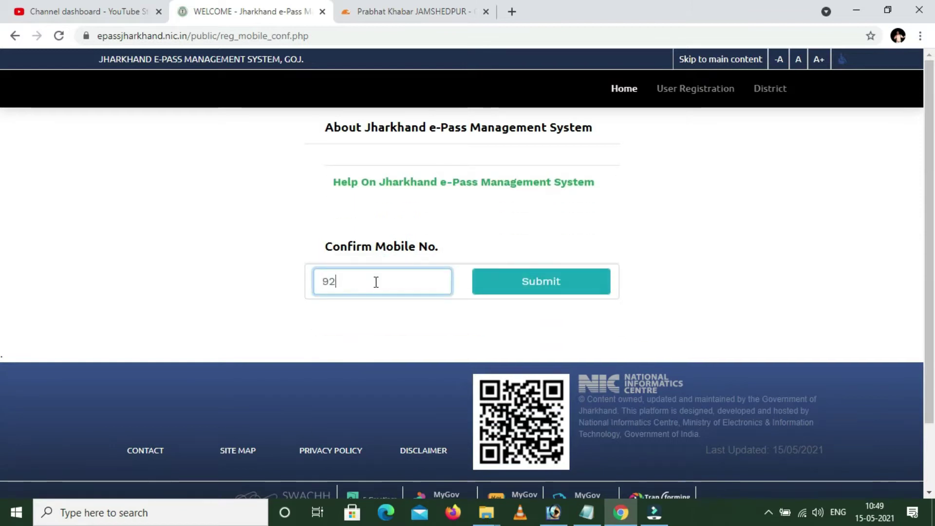
# Confirm the registered mobile number and submit a policy-compliant new password.
pyautogui.click(545, 283)
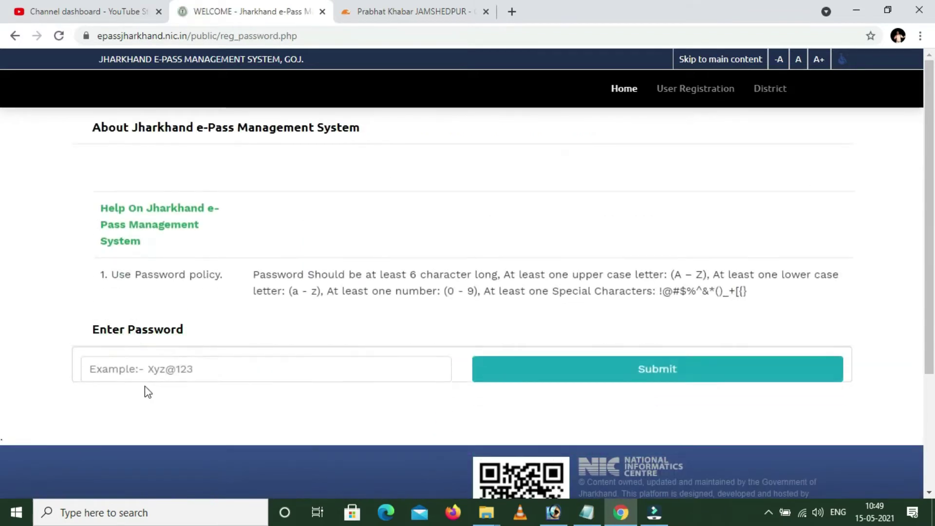
pyautogui.click(164, 366)
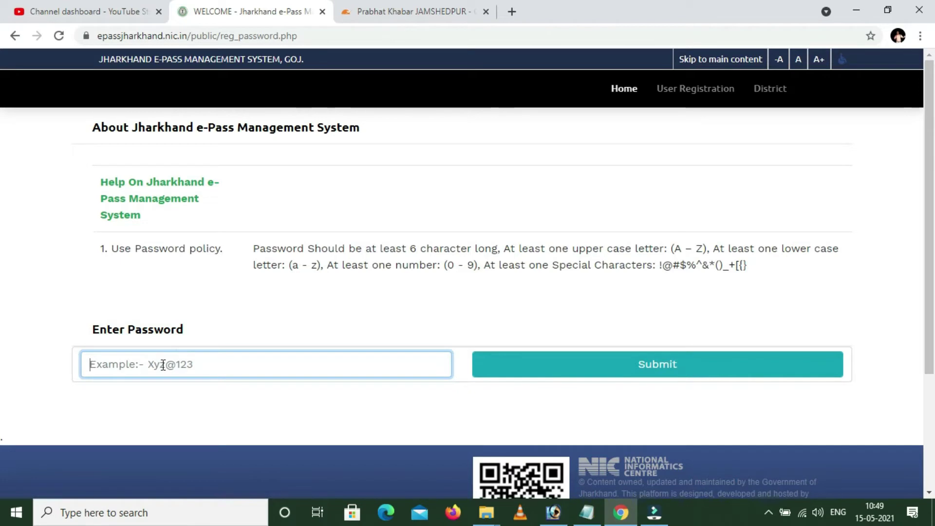
pyautogui.write('•')
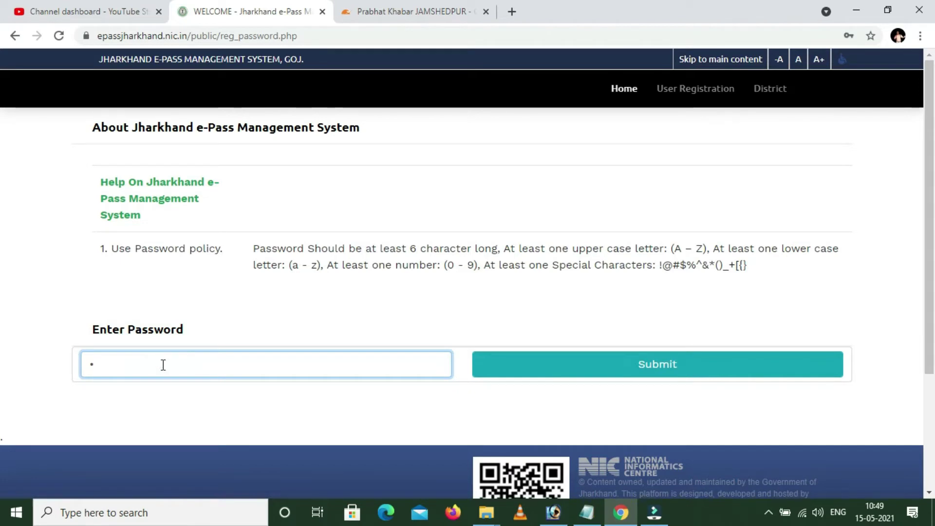
pyautogui.write('•••••••')
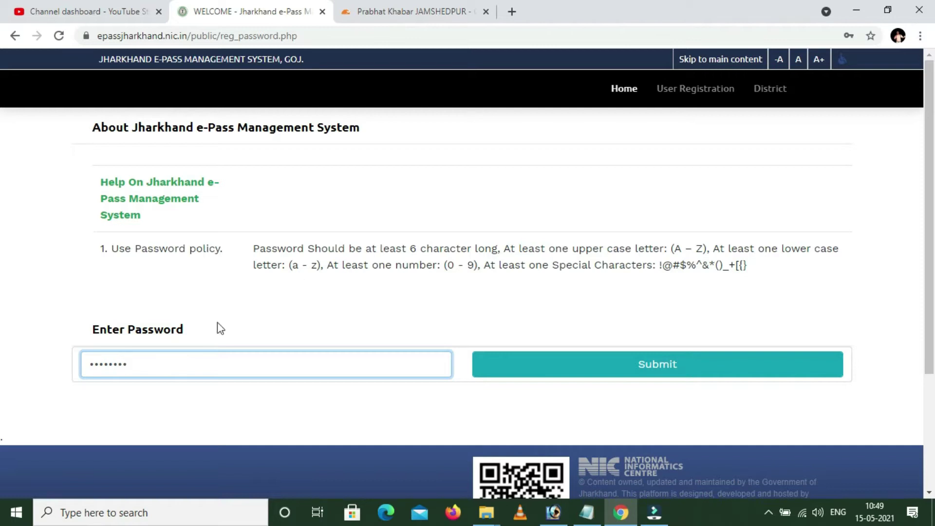
pyautogui.click(680, 371)
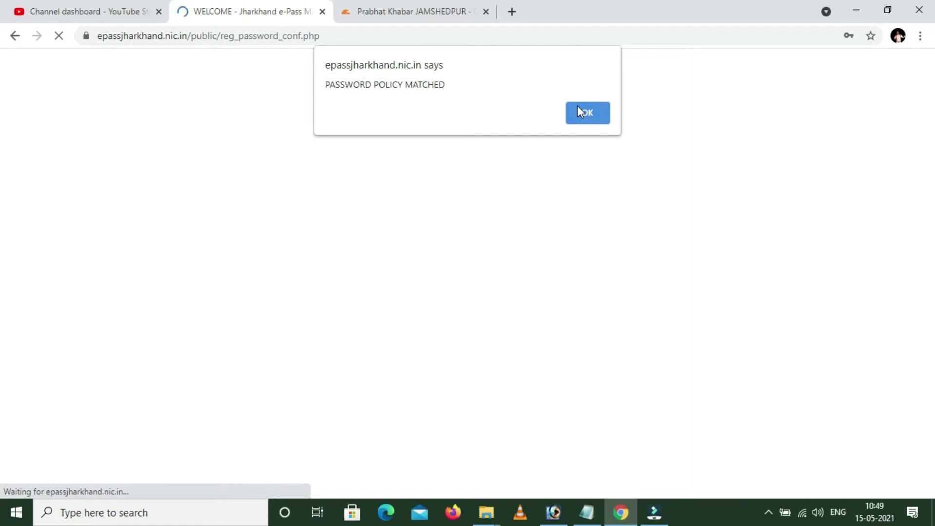
# Decline Chrome's password saving, re-enter the password as confirmation and complete registration.
pyautogui.click(586, 115)
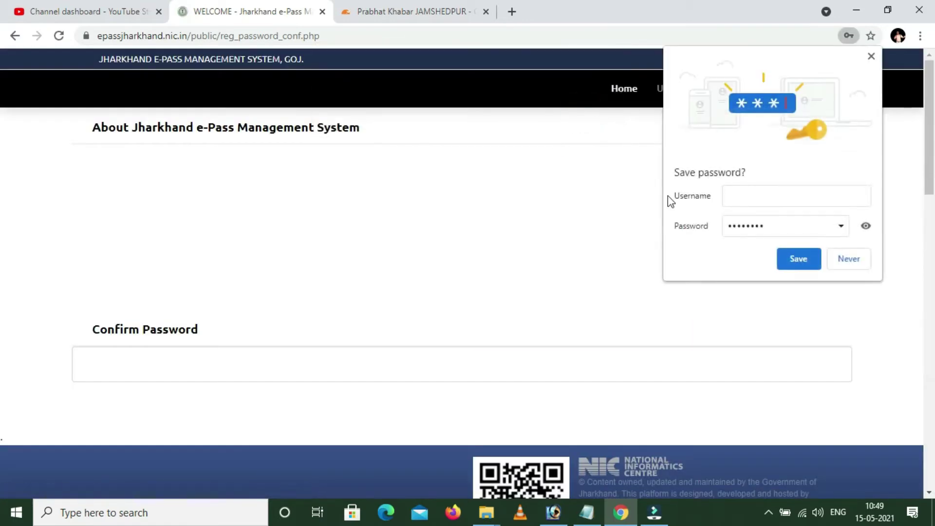
pyautogui.click(849, 259)
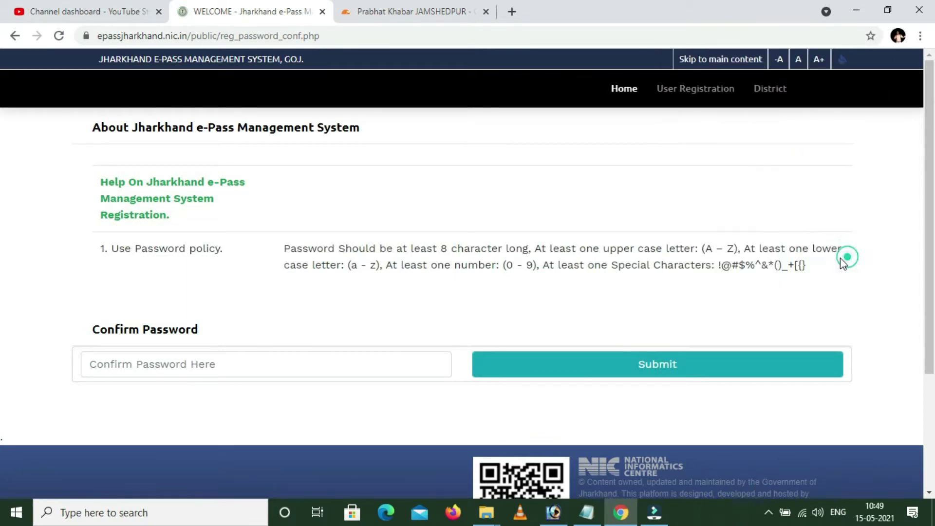
pyautogui.click(131, 367)
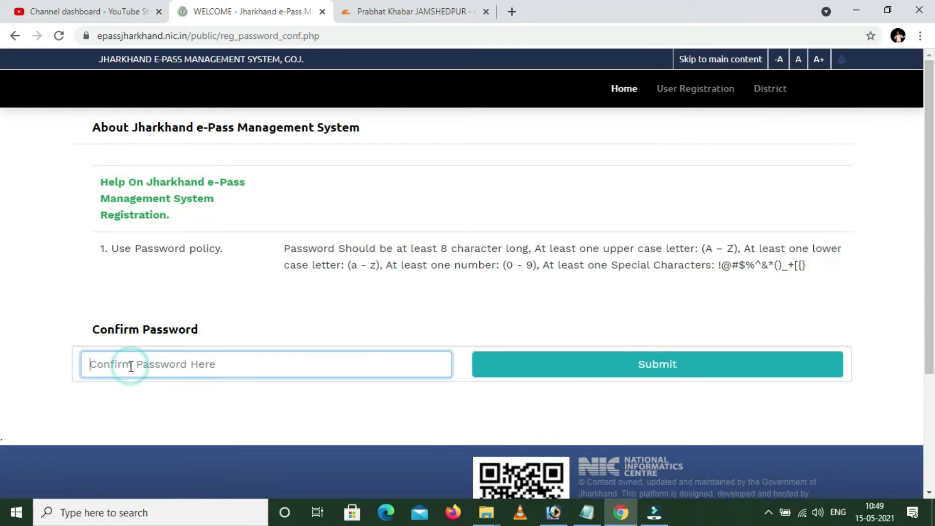
pyautogui.write('abcdefgh')
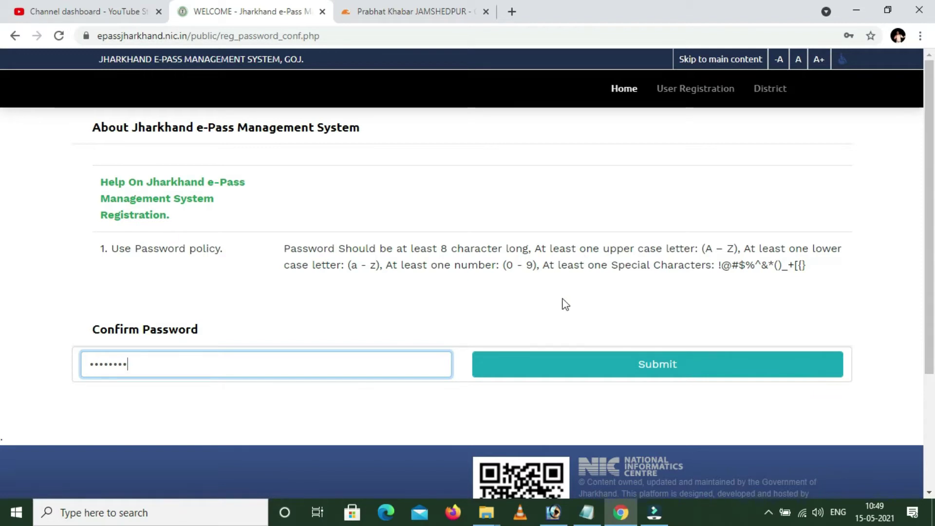
pyautogui.click(658, 373)
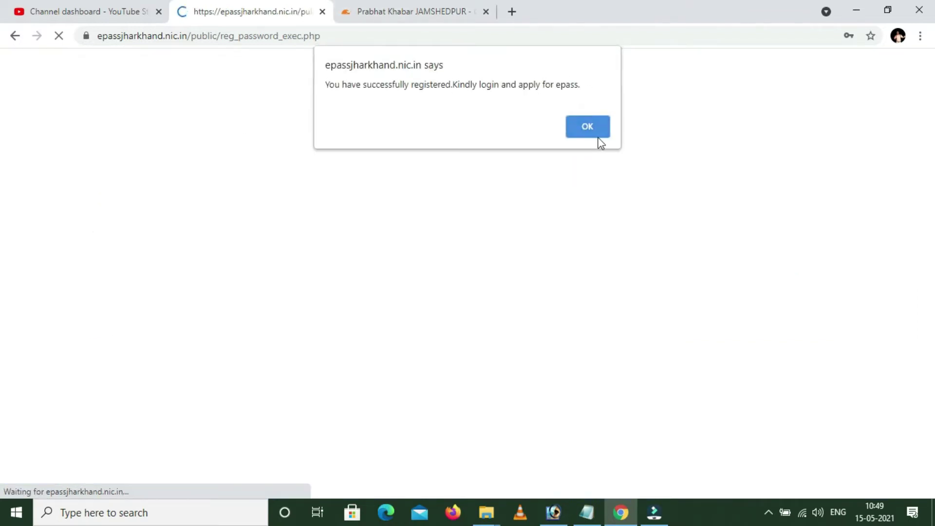
pyautogui.click(589, 126)
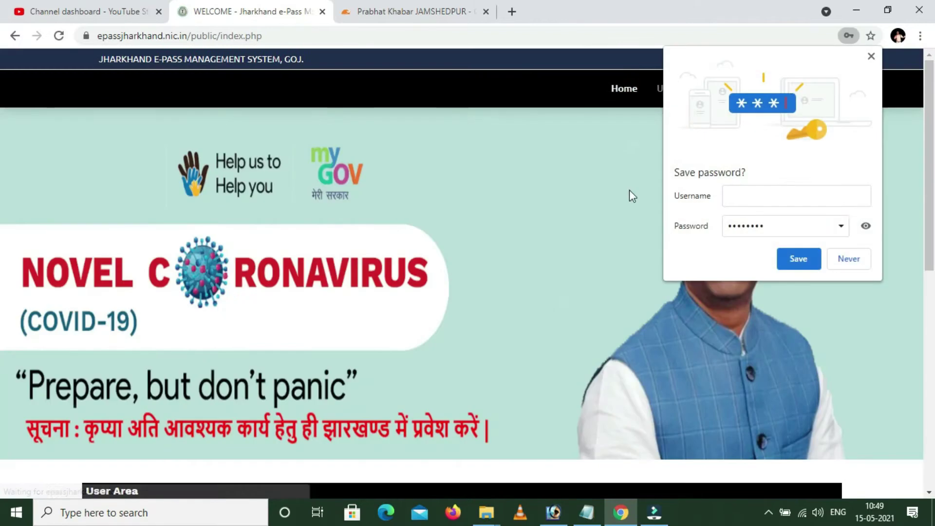
# Fill the Login form with the account password and the shown captcha number, then log in.
pyautogui.click(850, 258)
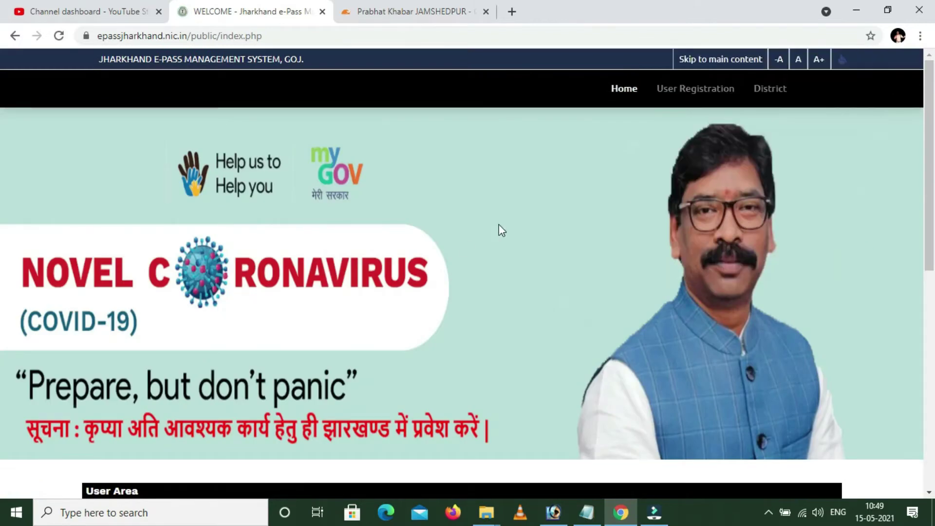
pyautogui.scroll(-4, 502, 230)
pyautogui.scroll(-4, 350, 317)
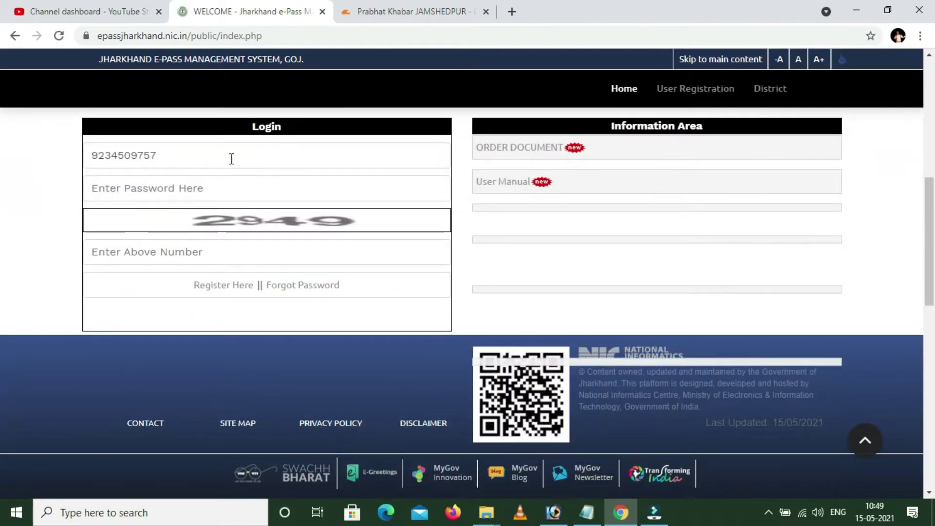
pyautogui.click(162, 187)
pyautogui.write('••••')
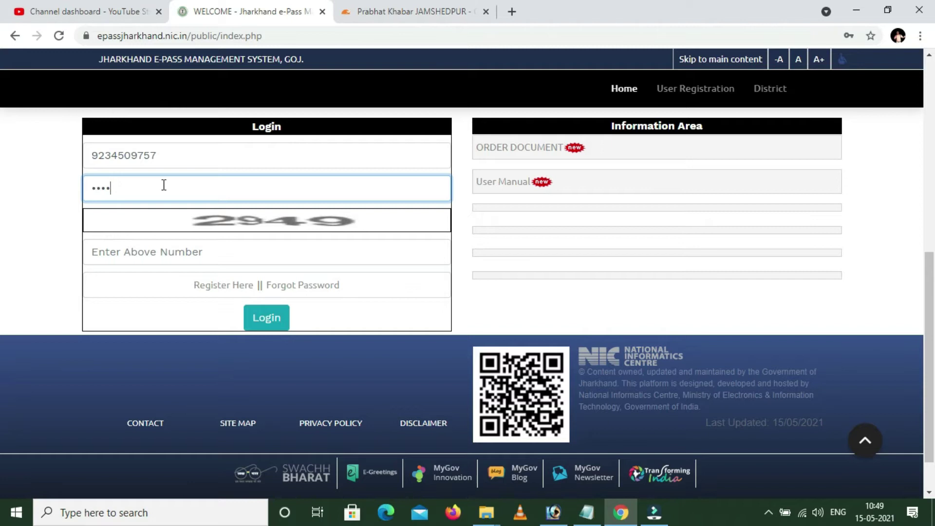
pyautogui.write('•••')
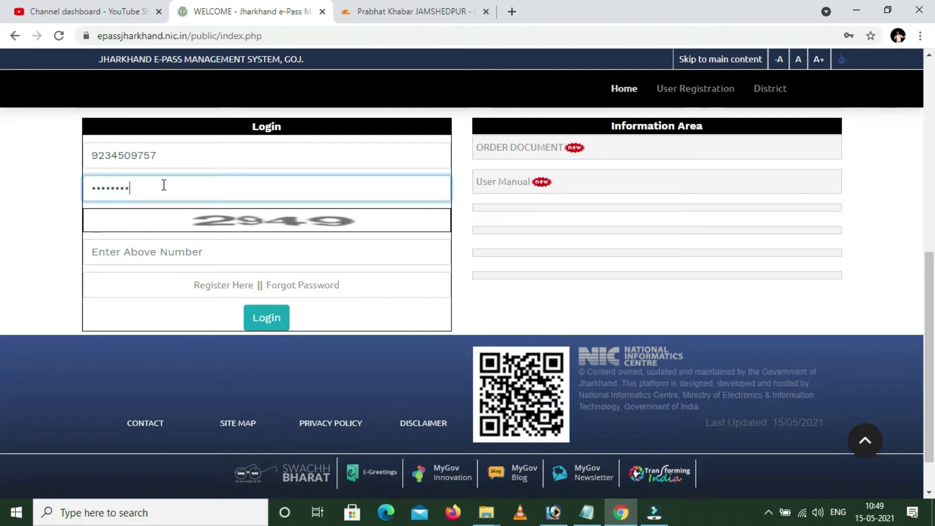
pyautogui.write('•')
pyautogui.click(145, 248)
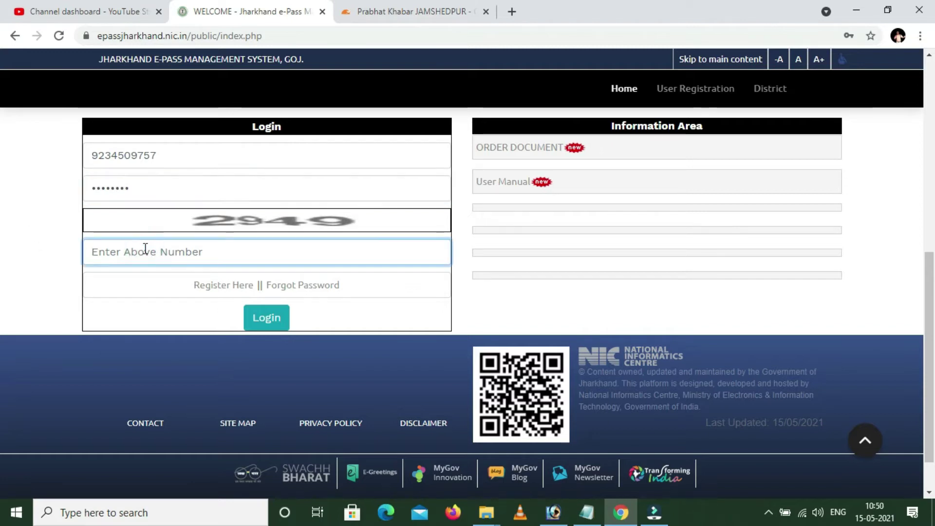
pyautogui.write('29')
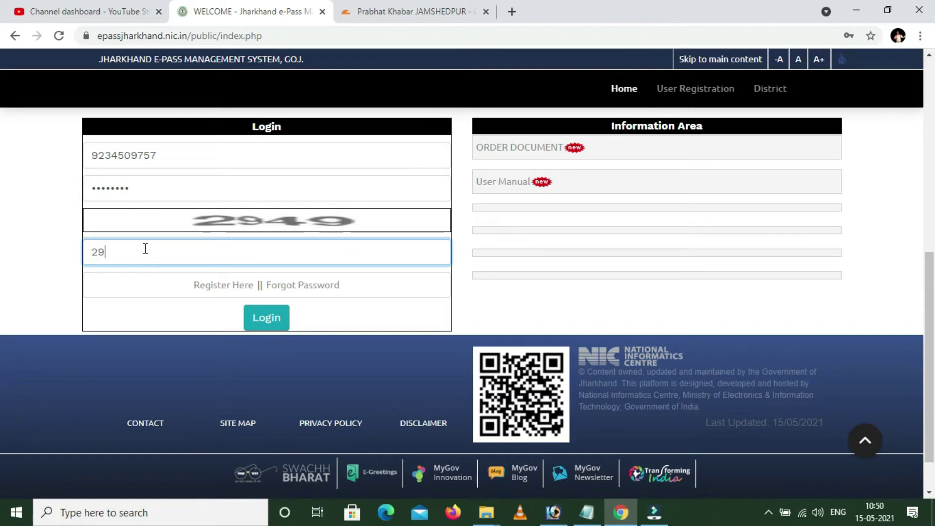
pyautogui.write('49')
pyautogui.click(274, 326)
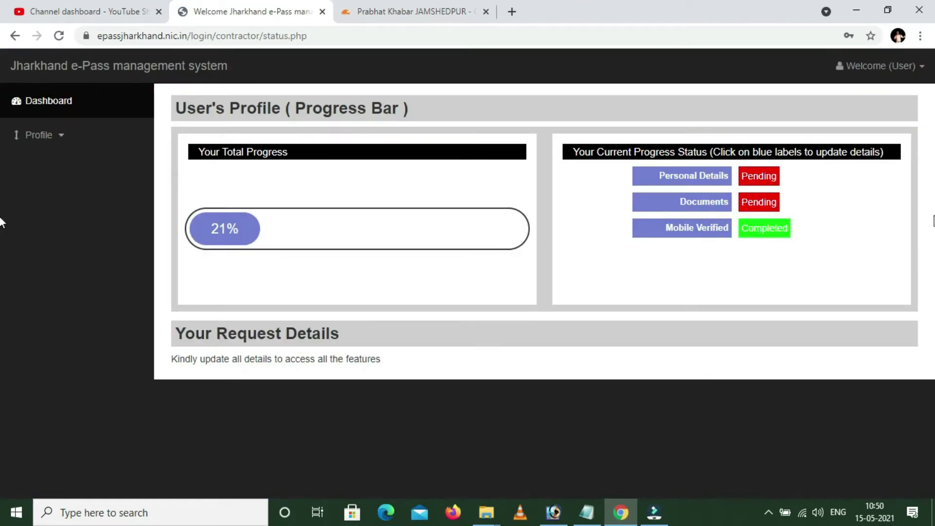
# Open the Personal Details profile form from the dashboard.
pyautogui.click(697, 177)
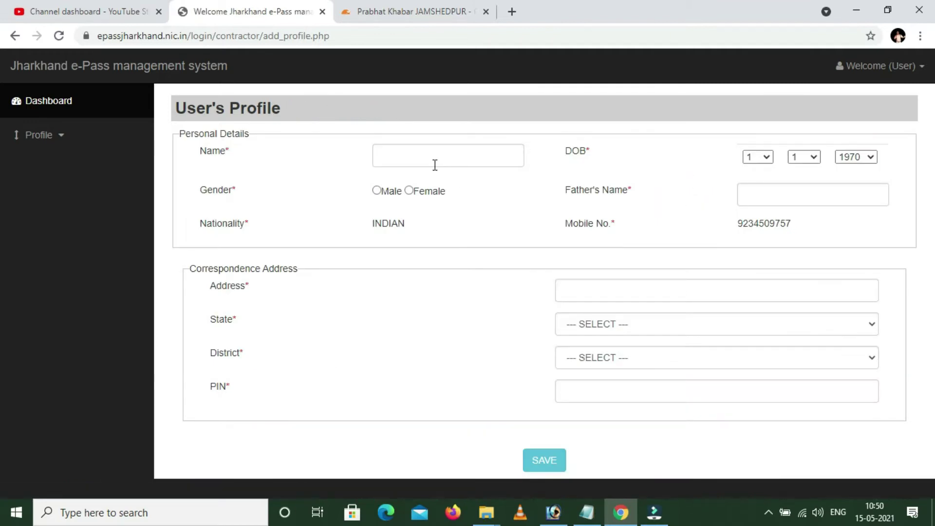
# Enter the applicant's full name, autofilling the address, and select Male as gender.
pyautogui.click(430, 158)
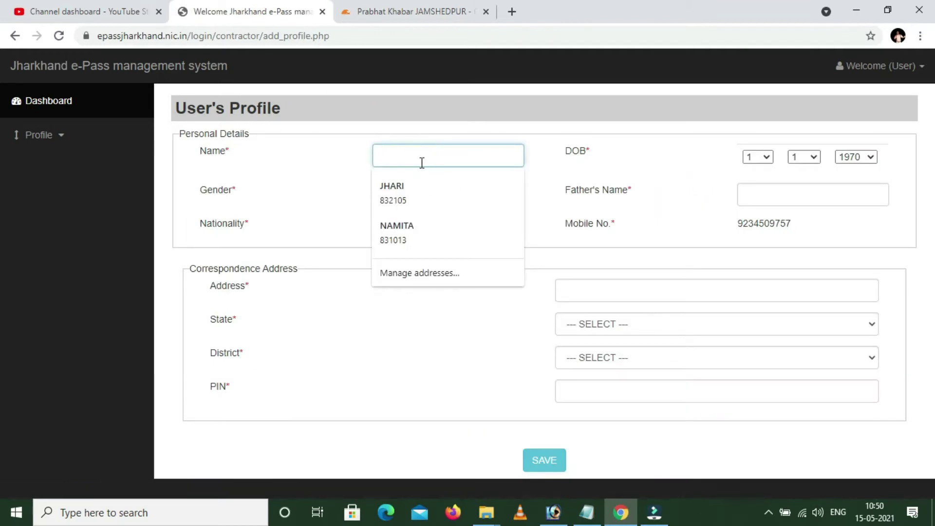
pyautogui.click(407, 184)
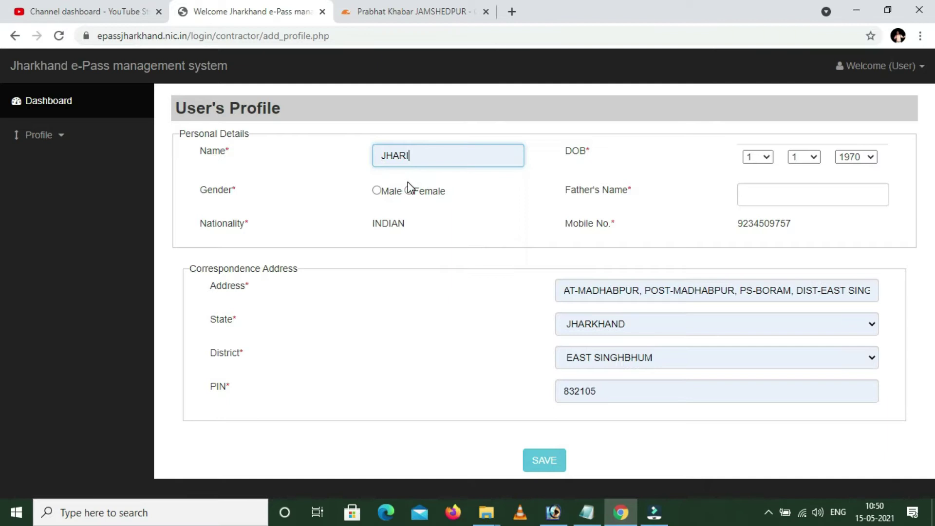
pyautogui.click(422, 161)
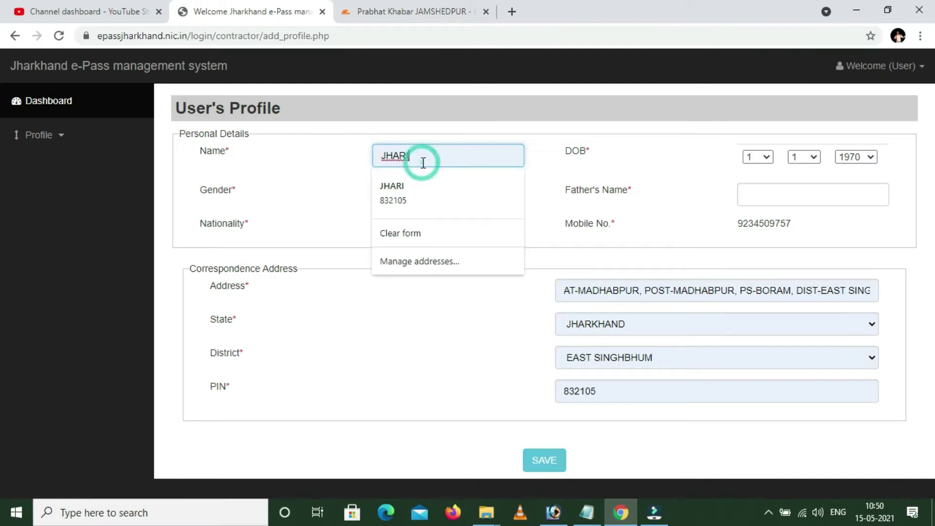
pyautogui.click(645, 157)
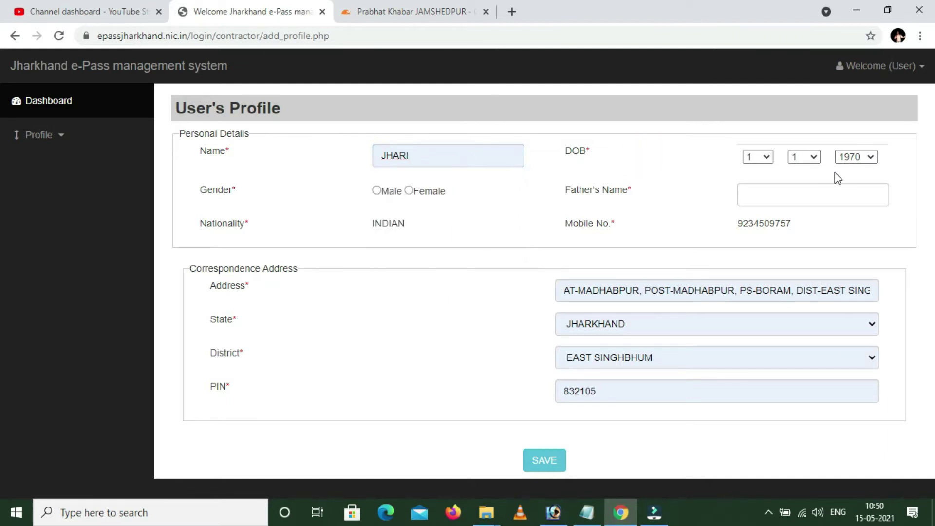
pyautogui.click(767, 156)
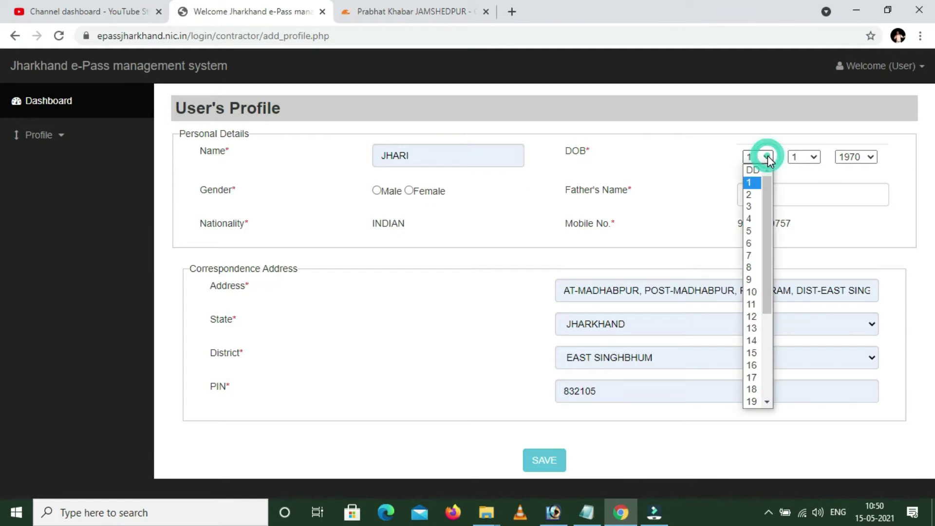
pyautogui.click(412, 154)
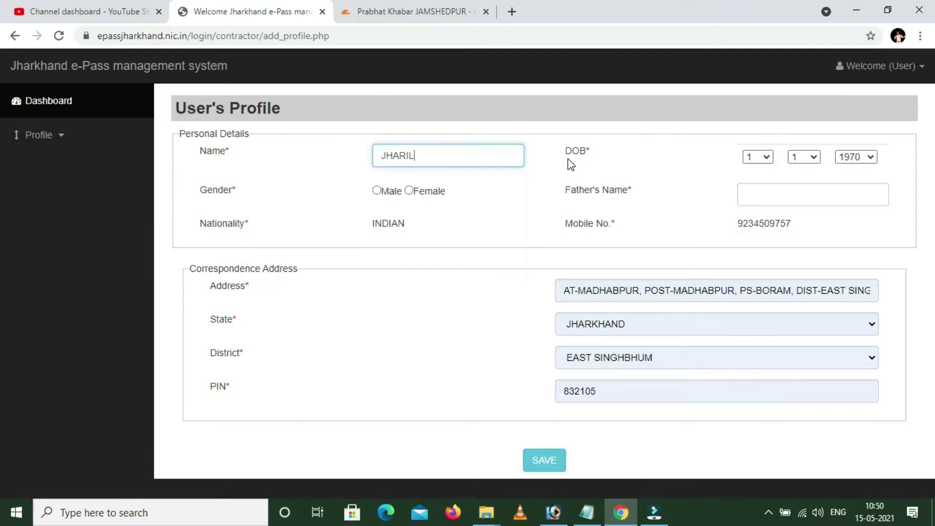
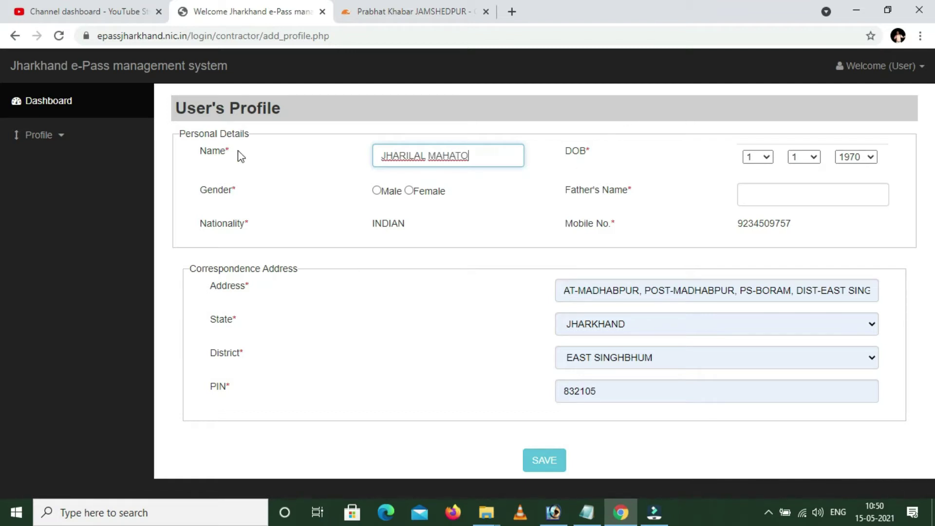
pyautogui.click(377, 190)
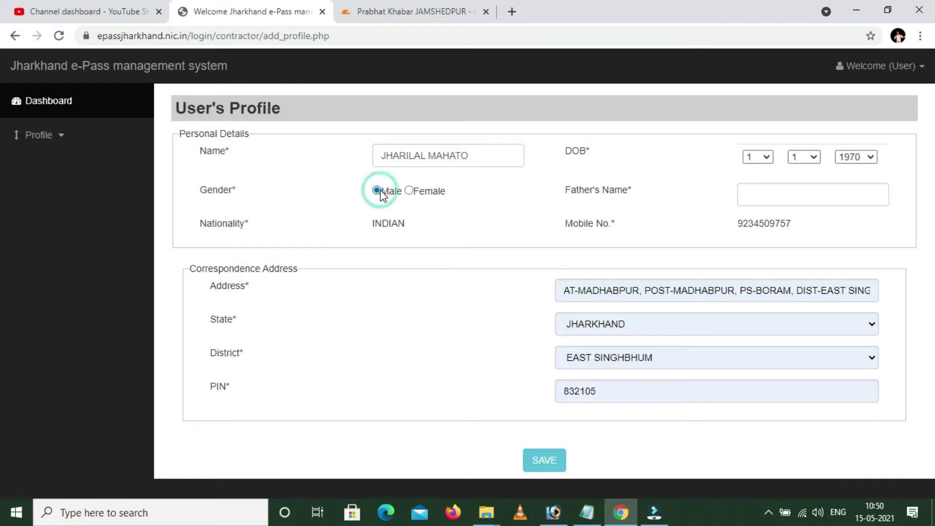
# Set the date of birth to day 19, month 6, year 1983.
pyautogui.click(764, 157)
pyautogui.scroll(-2, 763, 277)
pyautogui.click(755, 398)
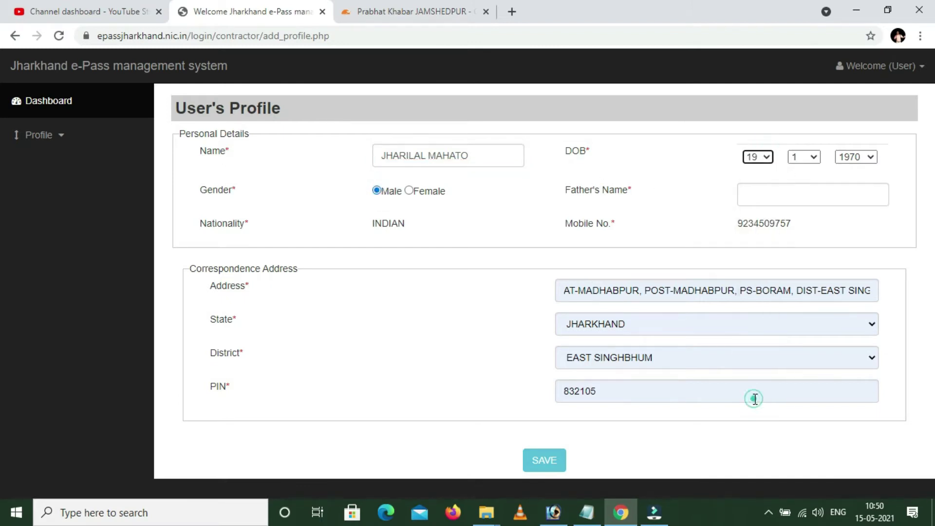
pyautogui.click(812, 157)
pyautogui.click(799, 245)
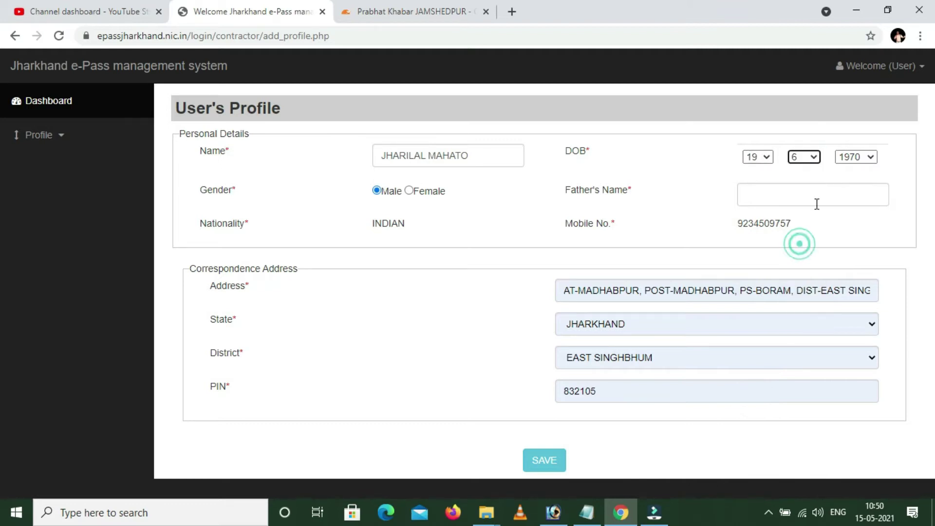
pyautogui.click(864, 157)
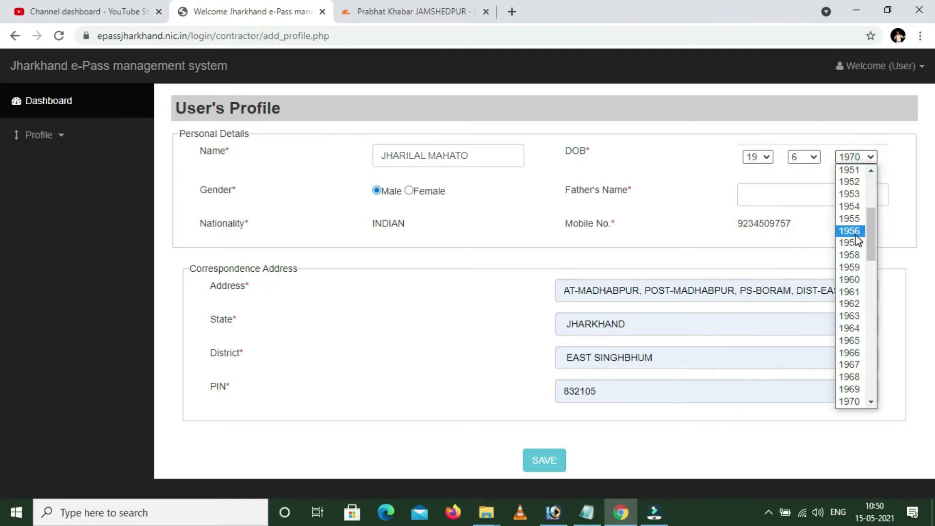
pyautogui.scroll(-10, 856, 234)
pyautogui.scroll(5, 861, 222)
pyautogui.scroll(1, 861, 221)
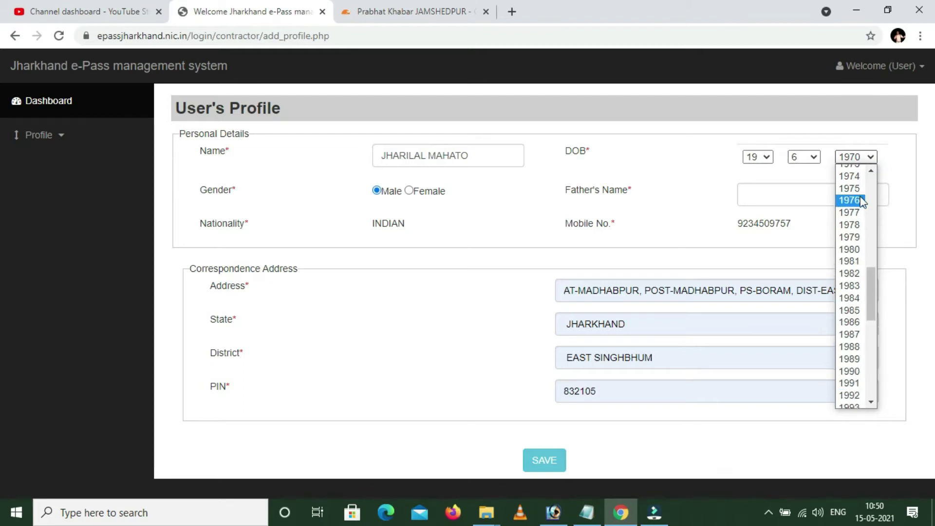
pyautogui.click(851, 286)
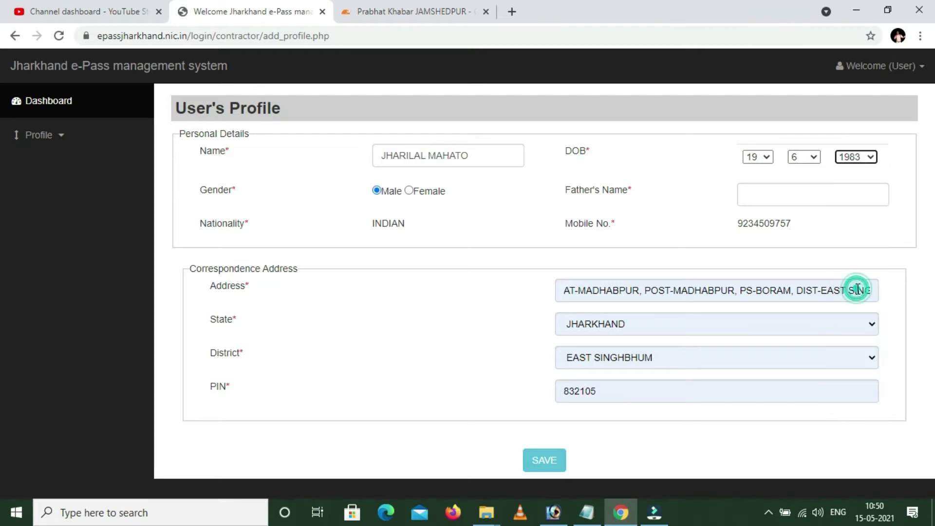
# Enter the father's full name in Father's Name and save the profile.
pyautogui.click(775, 194)
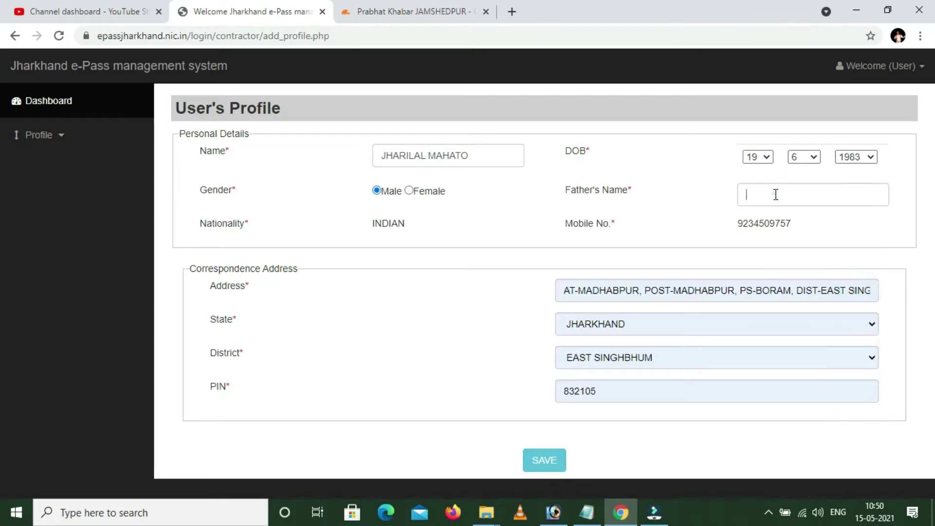
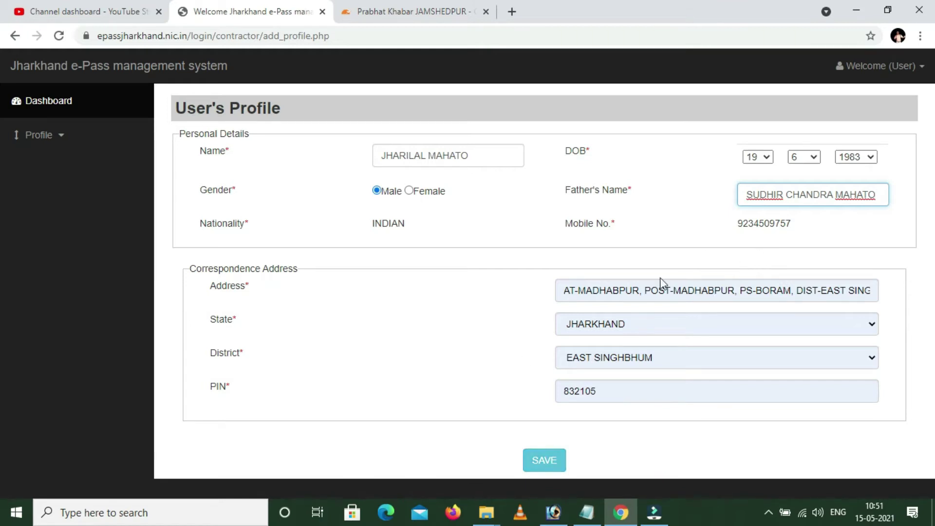
pyautogui.click(563, 462)
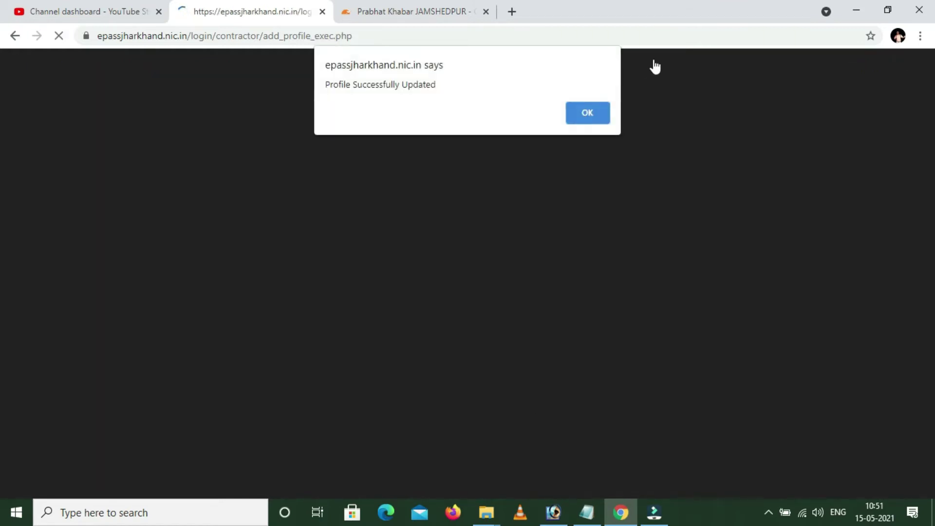
# Add an Aadhar Card with its ID number under Documents and save it.
pyautogui.click(583, 119)
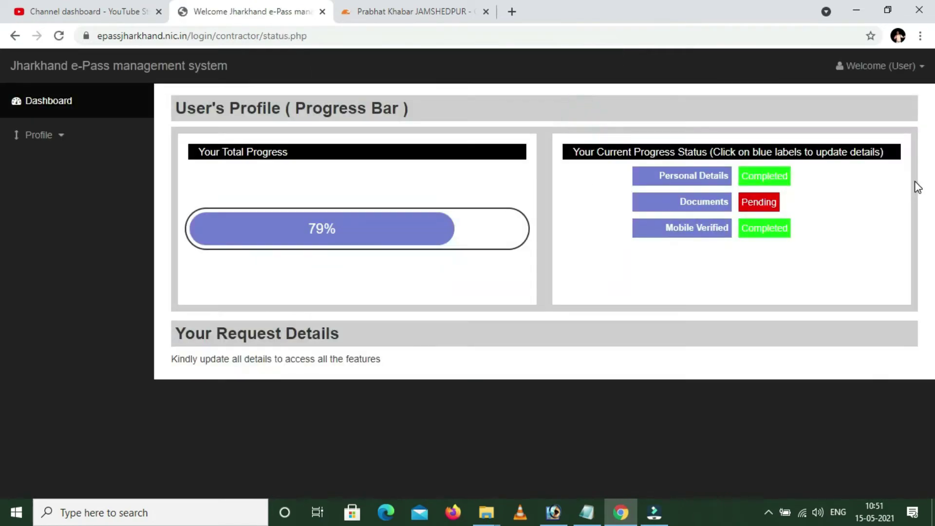
pyautogui.click(687, 212)
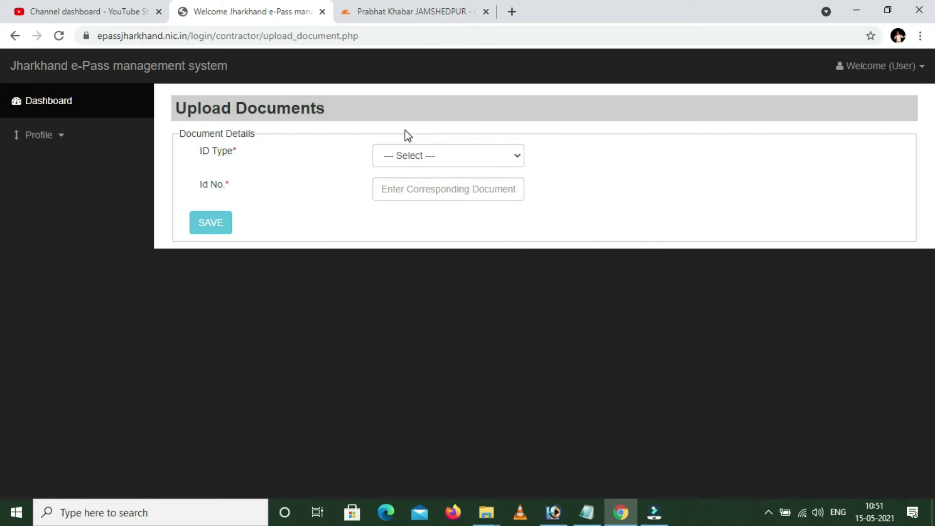
pyautogui.click(489, 156)
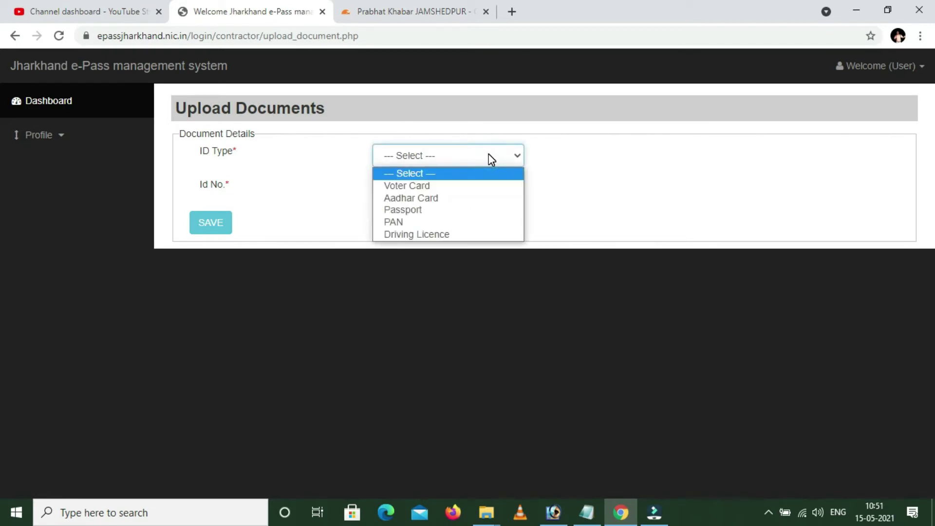
pyautogui.click(422, 198)
pyautogui.click(433, 195)
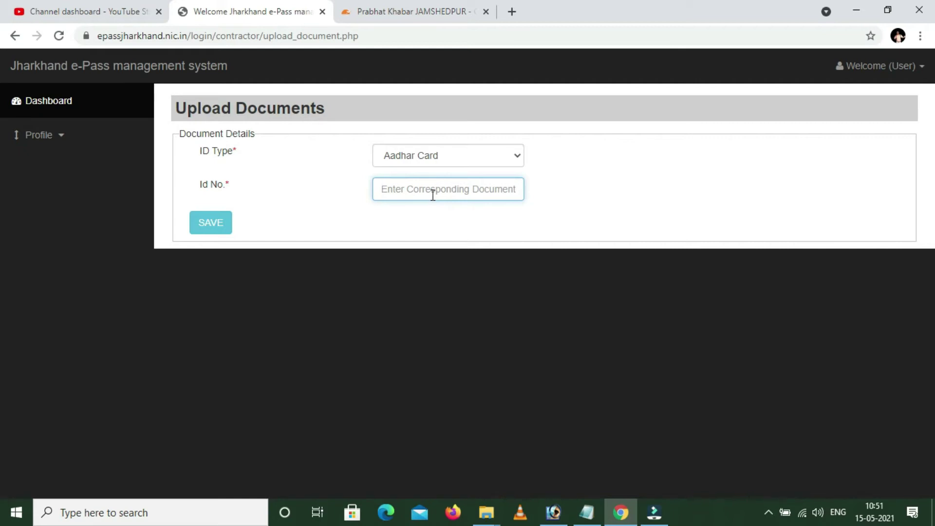
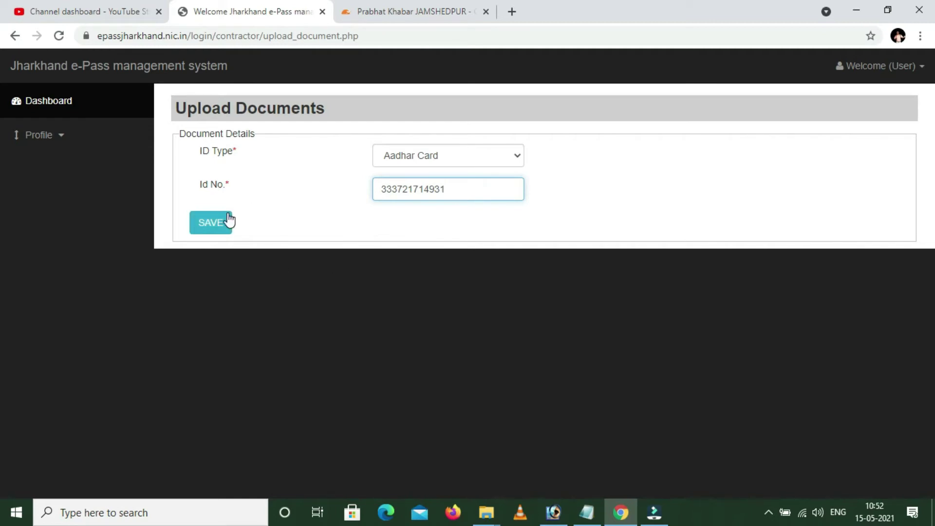
pyautogui.click(215, 225)
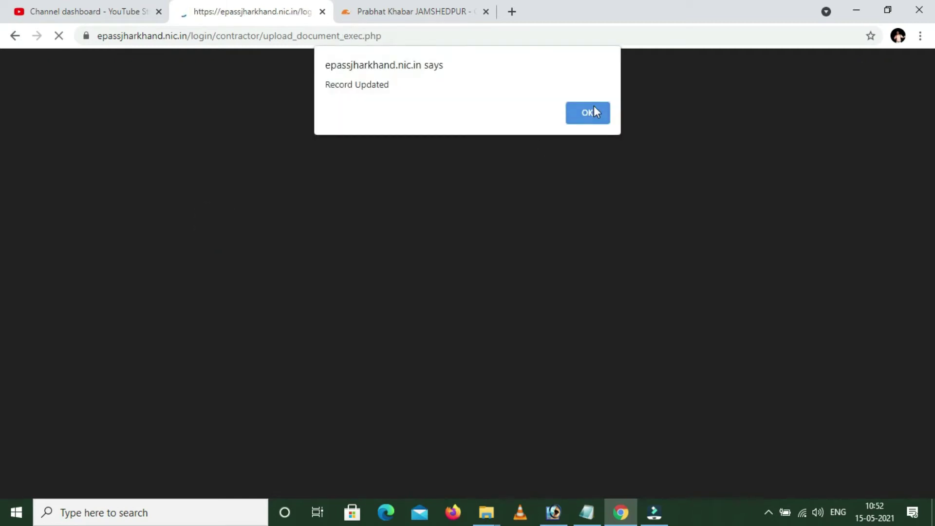
pyautogui.click(594, 110)
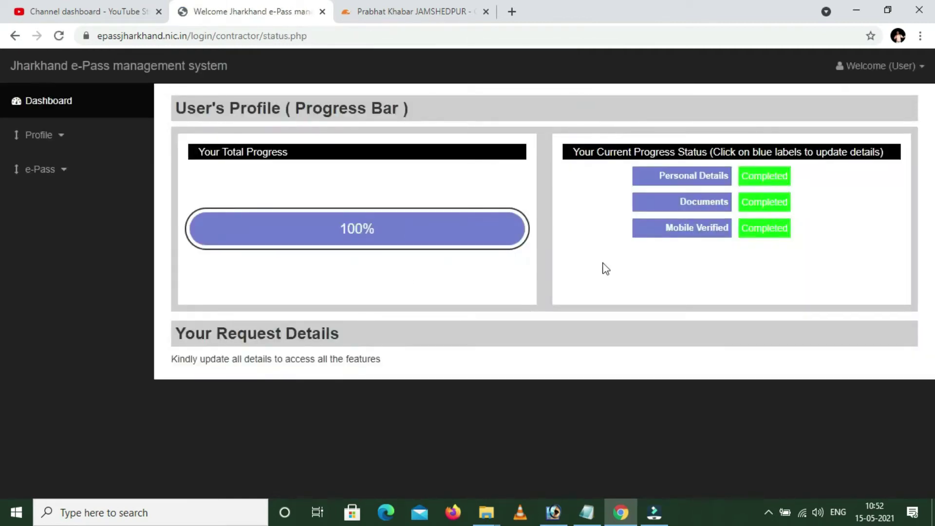
# Open the Apply for e-Pass request form from the e-Pass menu.
pyautogui.click(685, 234)
pyautogui.click(64, 172)
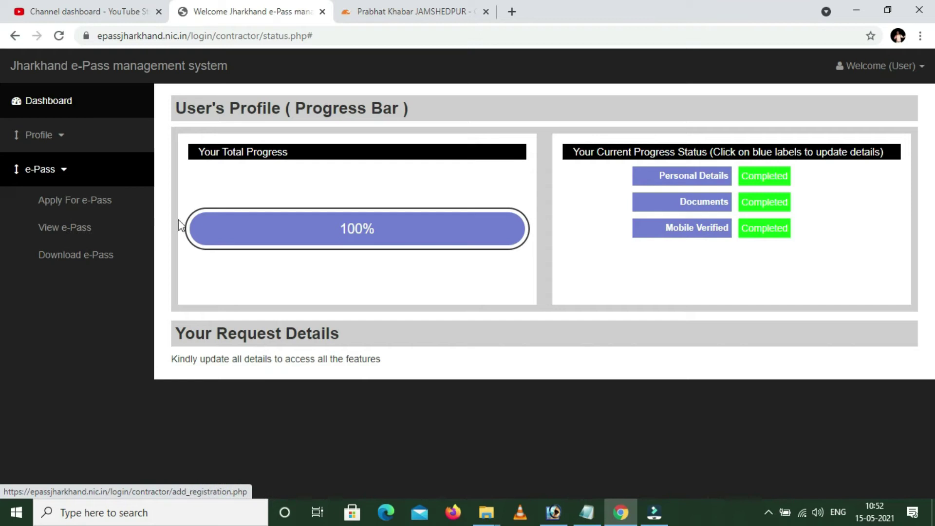
pyautogui.click(61, 209)
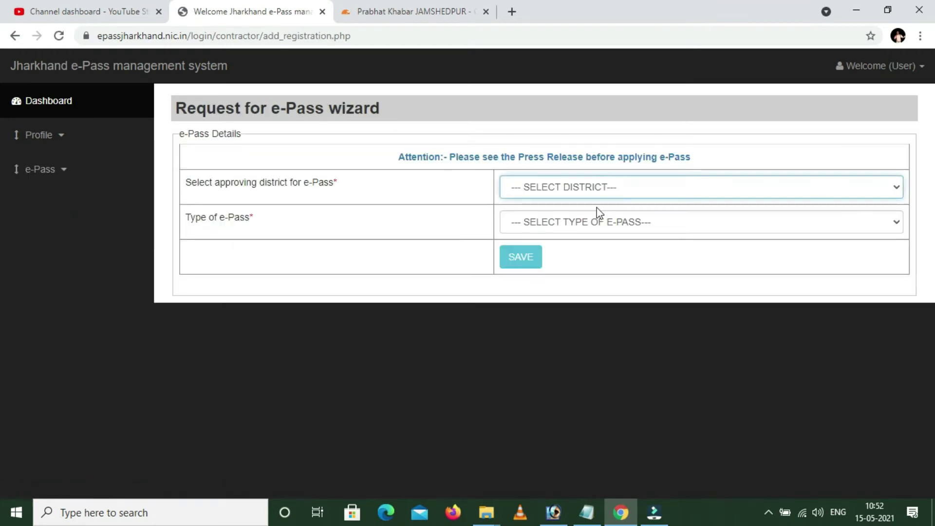
# Save approving district SARAIKELA KHARSAWAN and pass type 'Outside the District but within Jharkhand'.
pyautogui.click(609, 191)
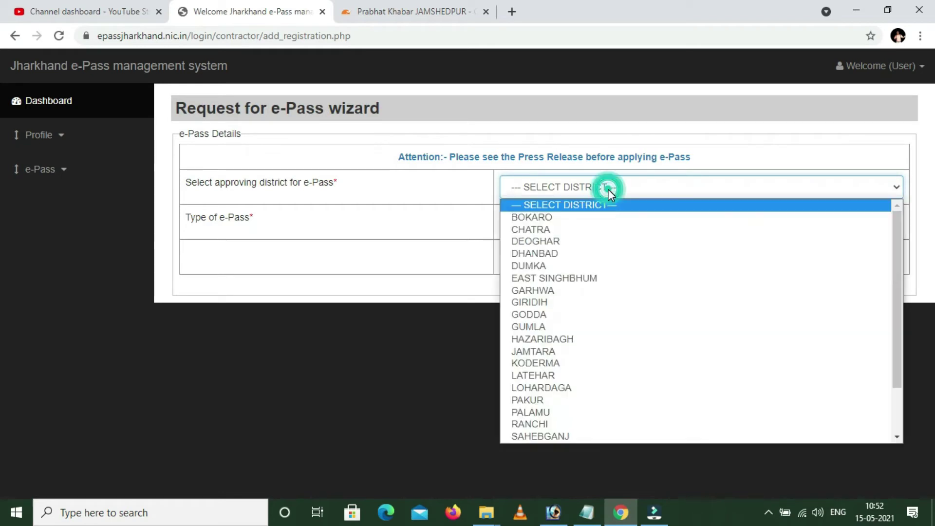
pyautogui.click(588, 278)
pyautogui.click(584, 223)
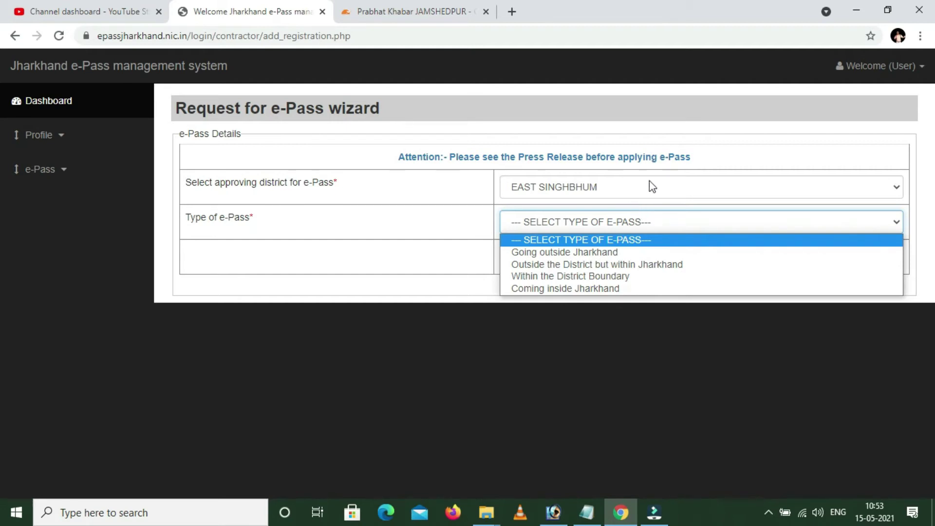
pyautogui.click(646, 187)
pyautogui.click(643, 187)
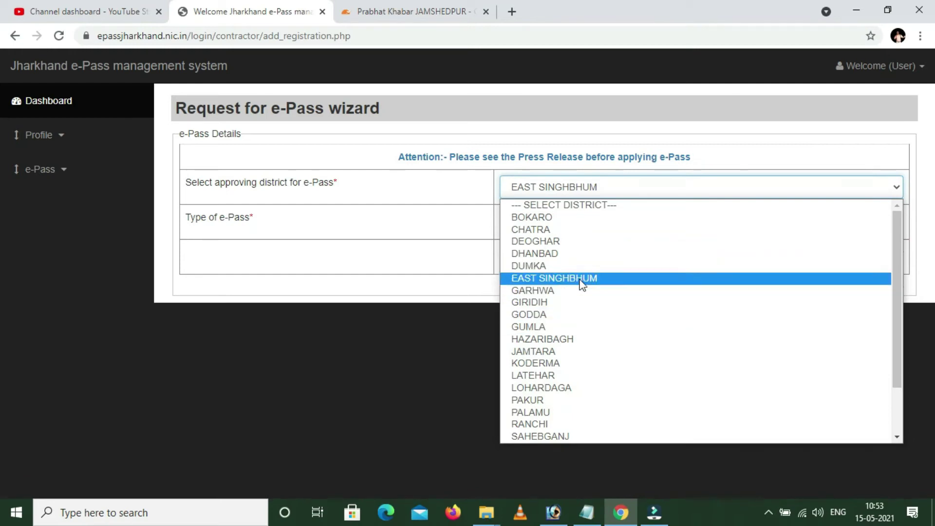
pyautogui.scroll(-2, 577, 280)
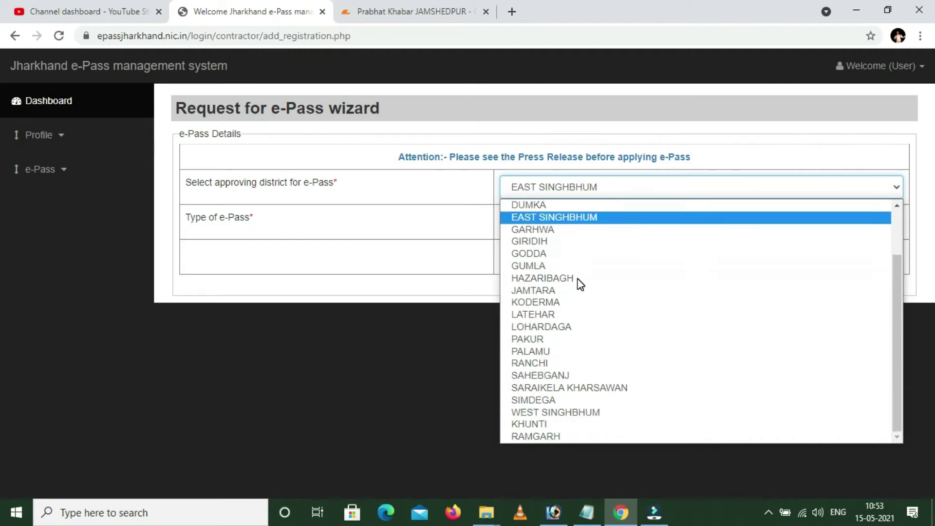
pyautogui.click(568, 389)
pyautogui.click(556, 223)
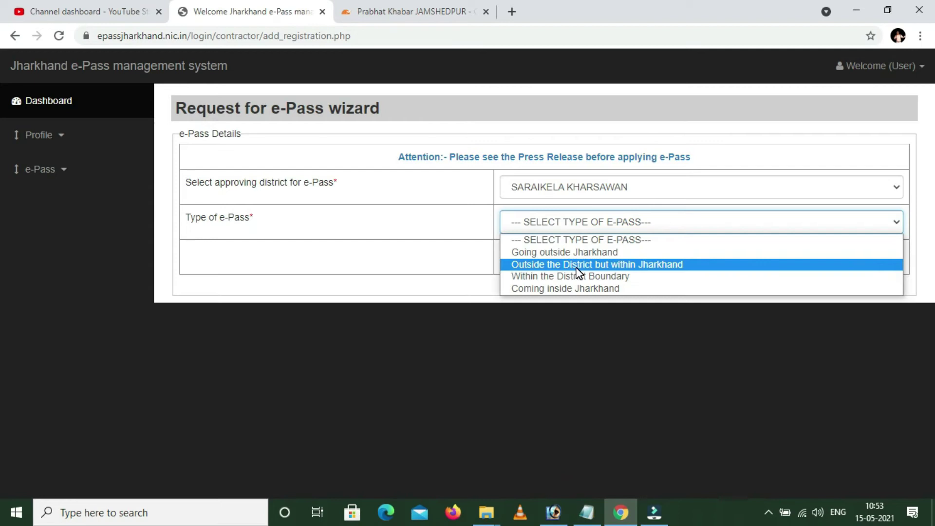
pyautogui.click(576, 267)
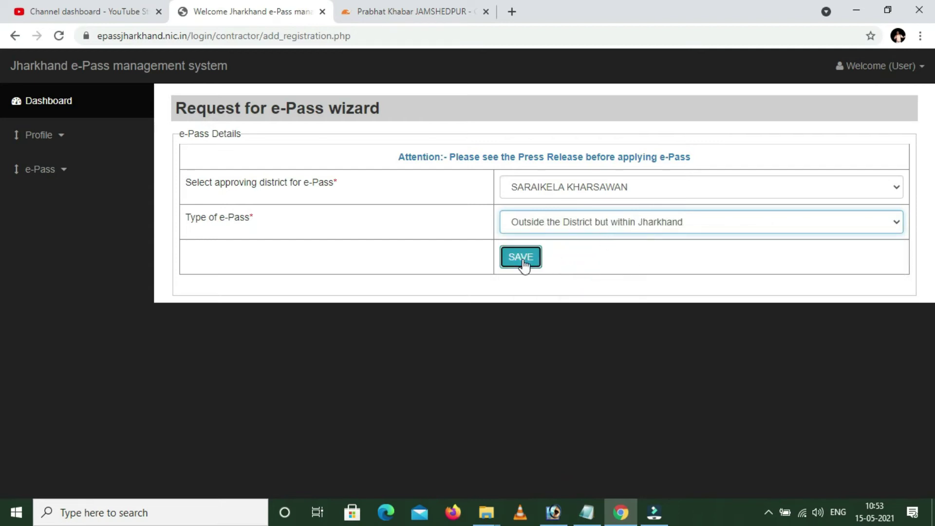
pyautogui.click(521, 258)
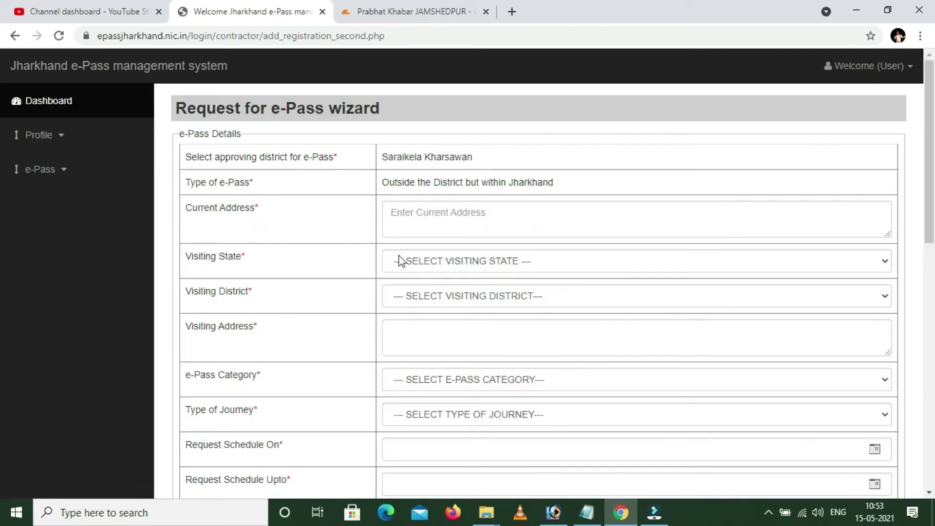
# Autofill the current and visiting addresses and choose EAST SINGHBHUM as visiting district.
pyautogui.click(459, 214)
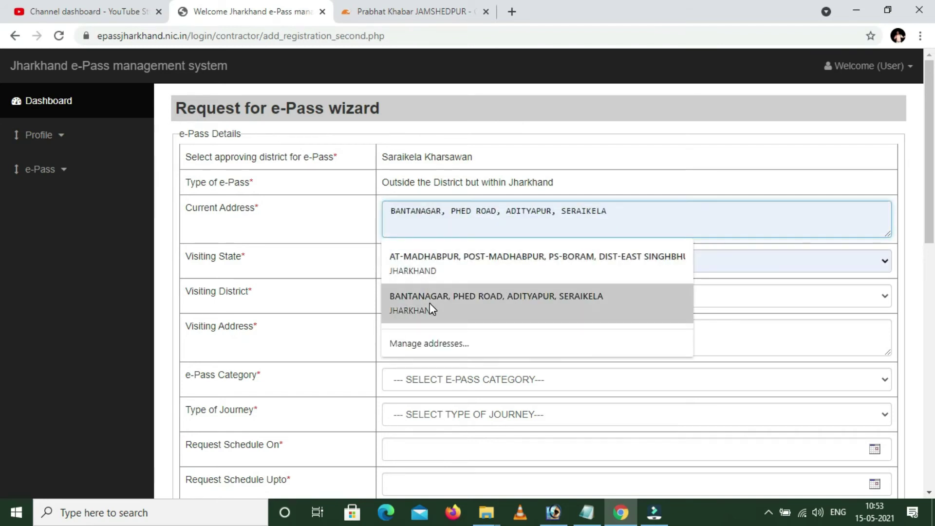
pyautogui.click(430, 305)
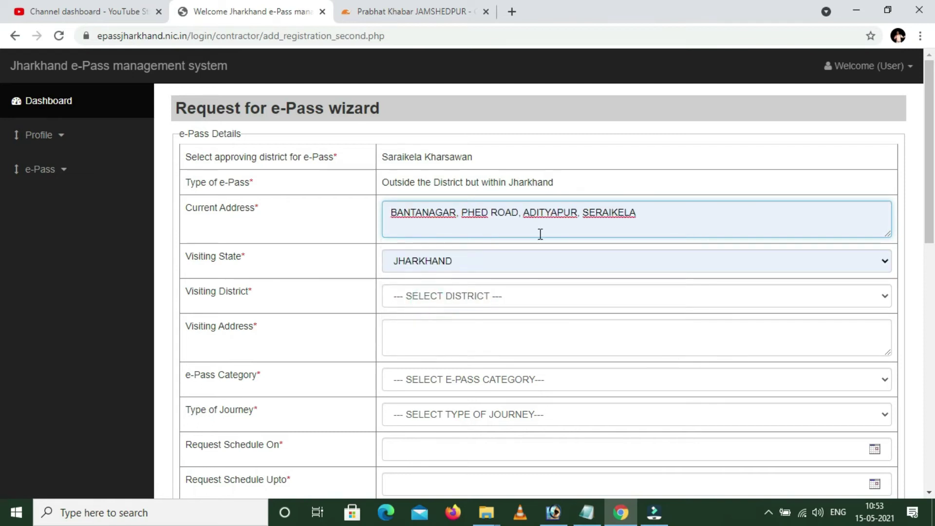
pyautogui.click(495, 301)
pyautogui.scroll(-3, 494, 175)
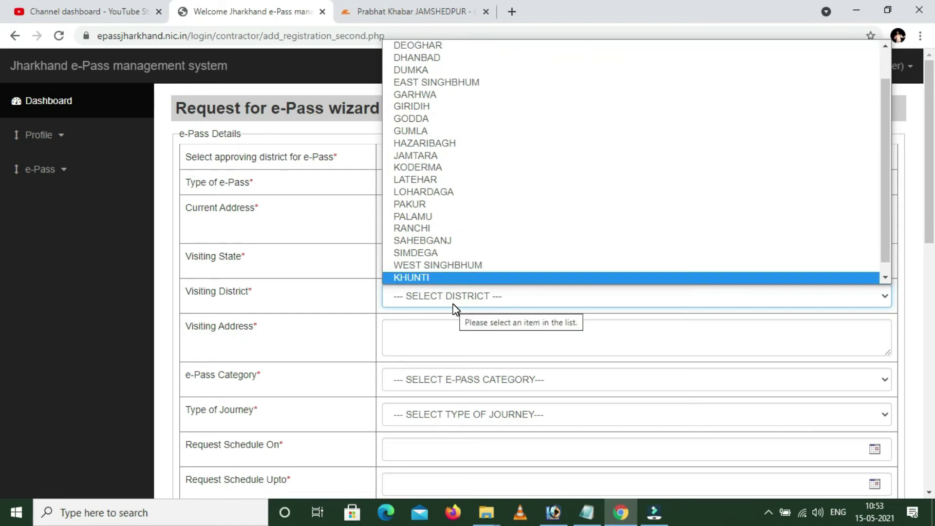
pyautogui.click(499, 84)
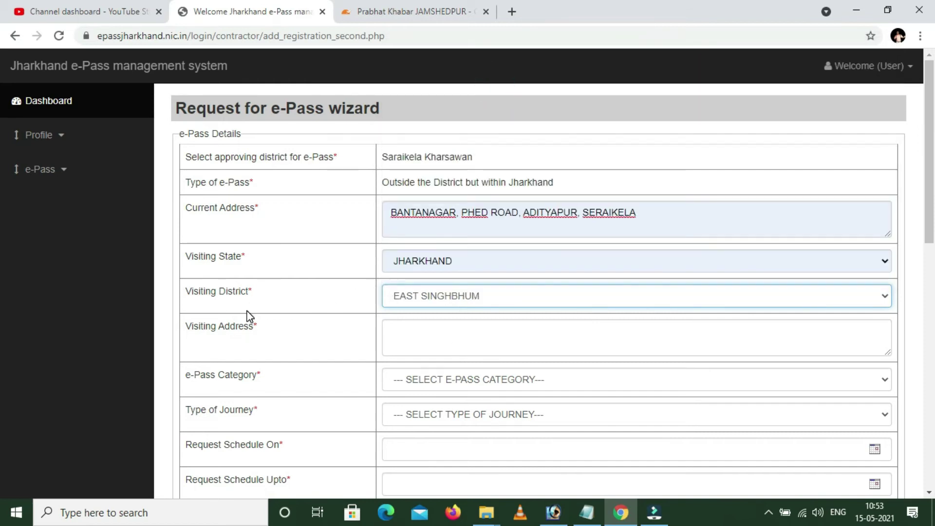
pyautogui.click(427, 335)
pyautogui.click(435, 380)
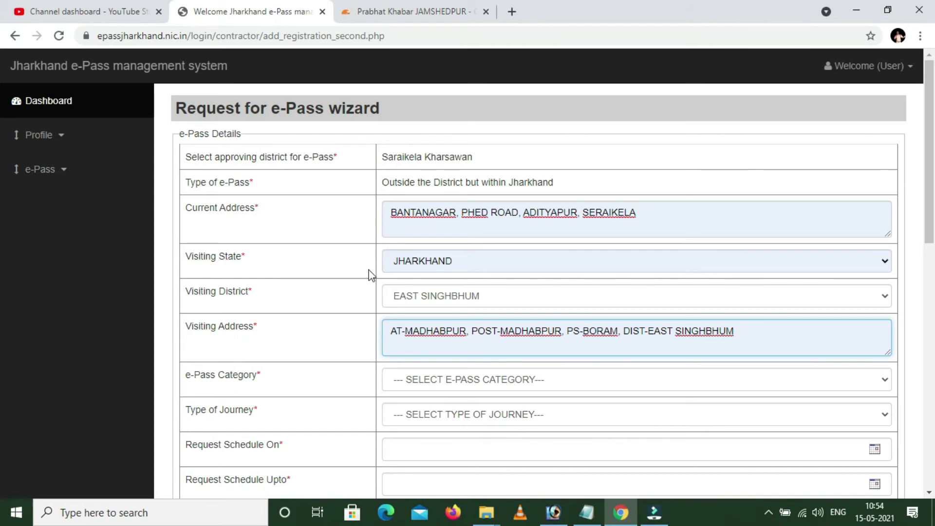
pyautogui.click(470, 381)
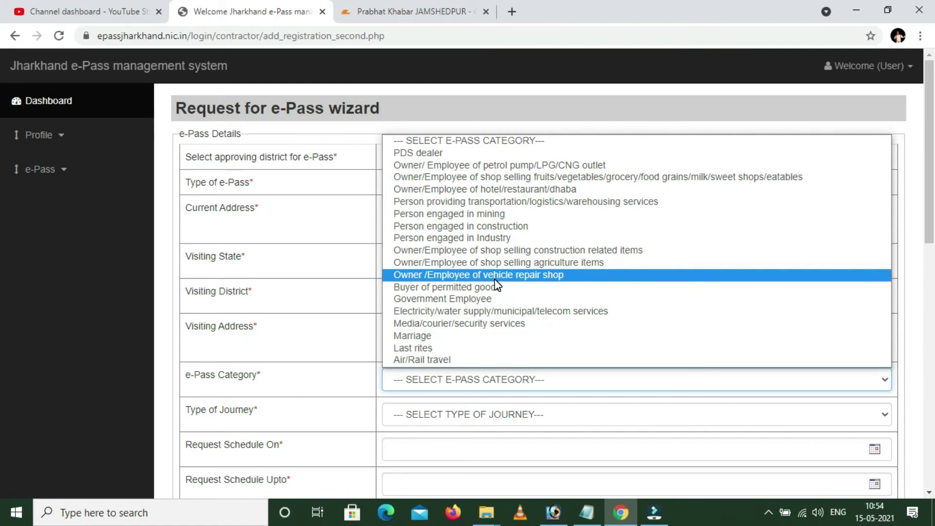
pyautogui.click(516, 95)
pyautogui.click(516, 380)
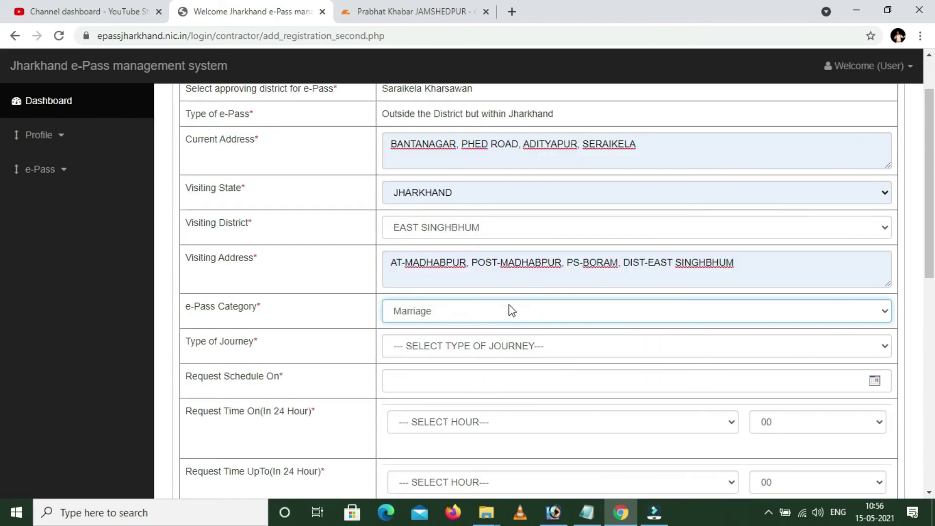
# Set the journey to Visit and Return on 16-05-2021 with hours 0 to 23.
pyautogui.click(482, 344)
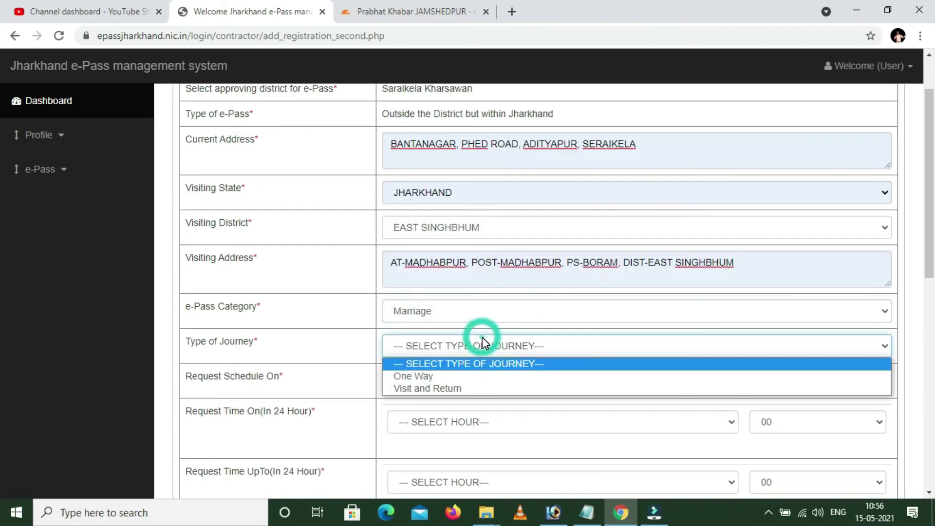
pyautogui.click(423, 387)
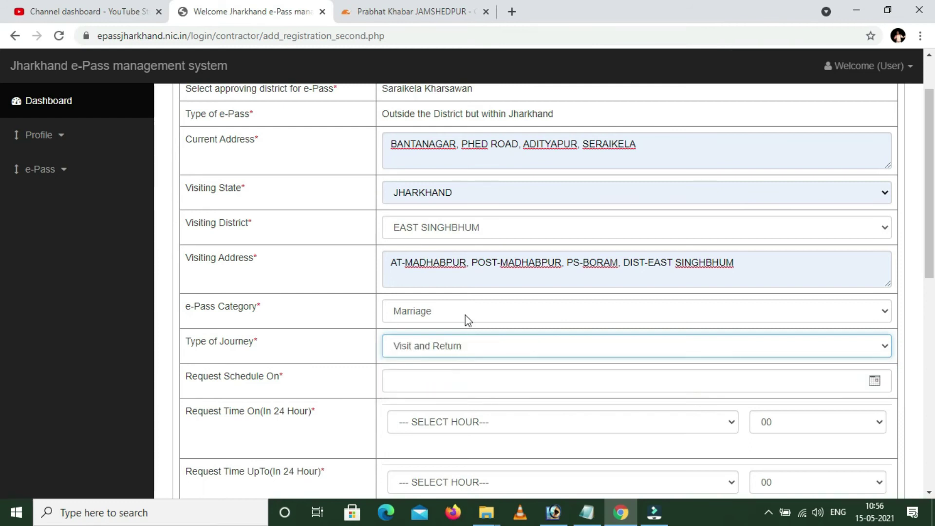
pyautogui.click(429, 380)
pyautogui.scroll(-3, 428, 380)
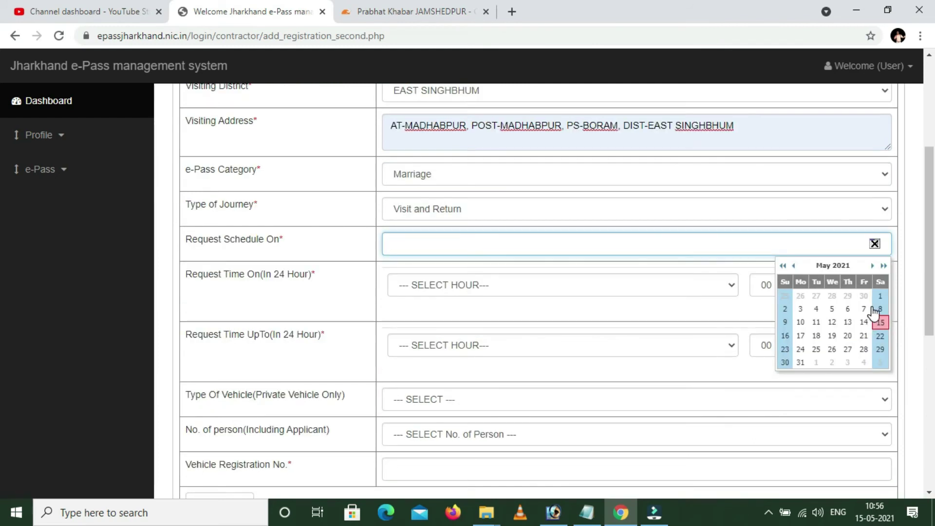
pyautogui.click(785, 336)
pyautogui.click(487, 285)
pyautogui.scroll(-2, 487, 122)
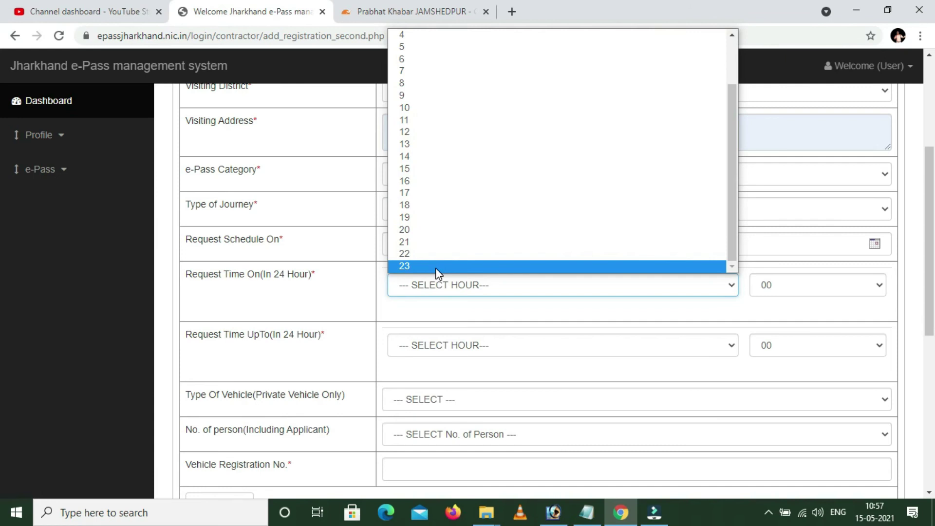
# Choose TWO WHEELER as the vehicle and enter its registration number.
pyautogui.click(422, 263)
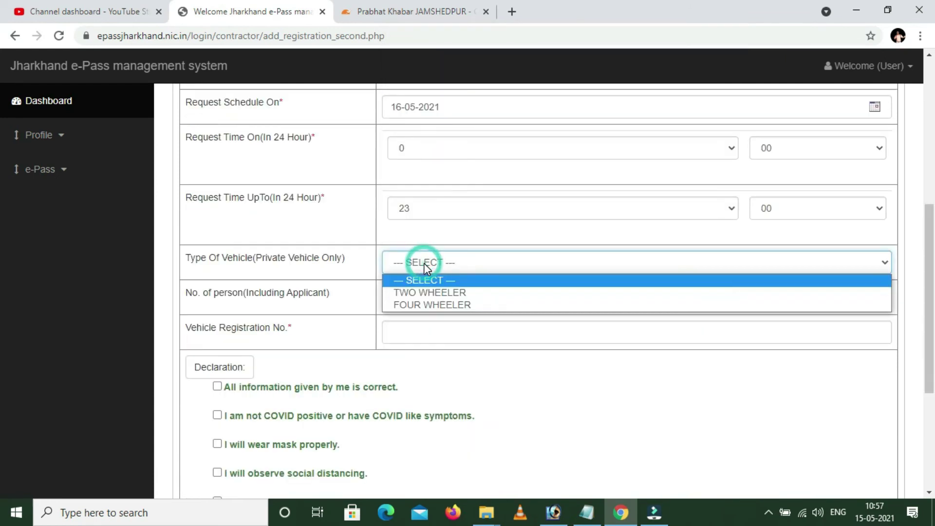
pyautogui.click(430, 292)
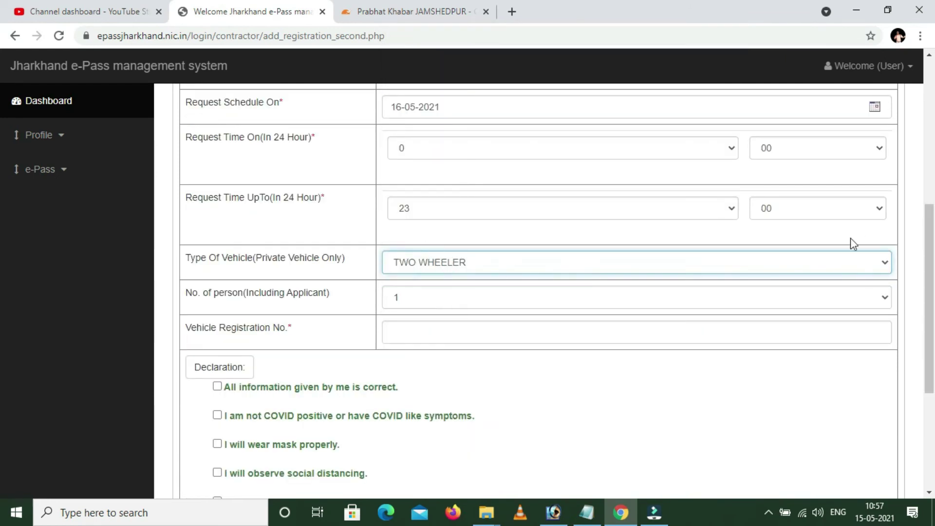
pyautogui.click(436, 328)
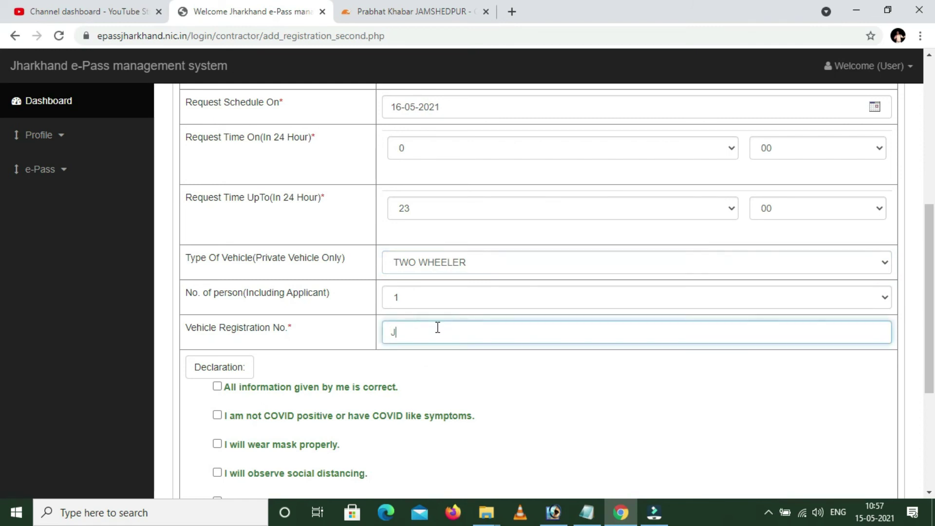
pyautogui.press('BackSpace')
pyautogui.click(210, 386)
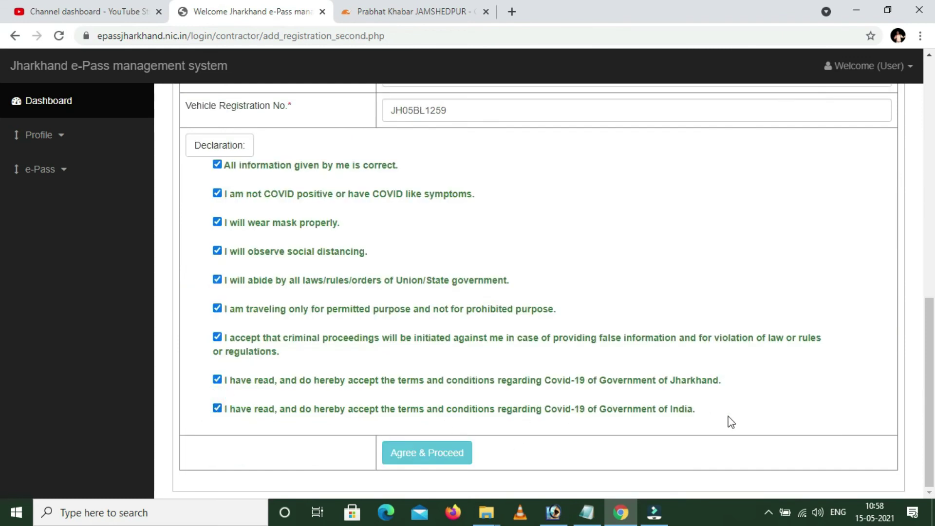
# Submit the e-Pass application and view the approved Inter District Vehicle Permit for 16-May-2021 with its QR code.
pyautogui.click(442, 460)
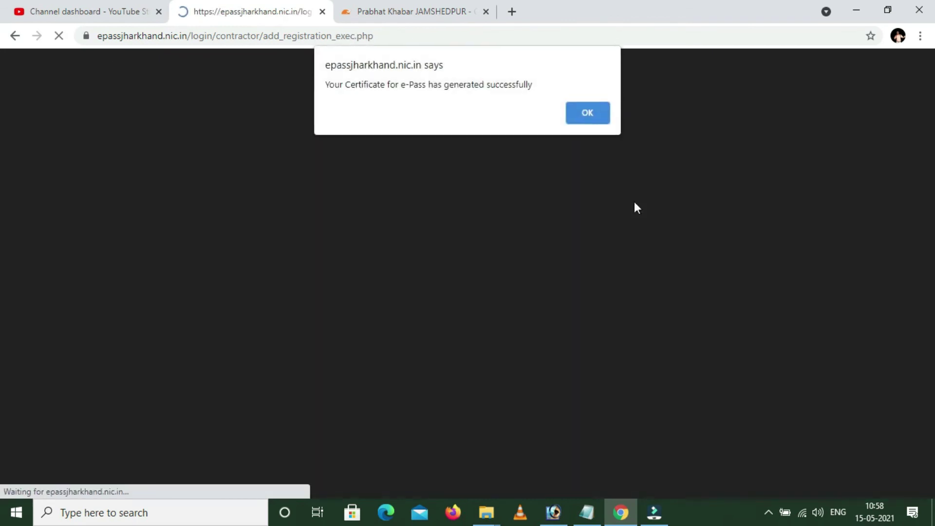
pyautogui.click(587, 113)
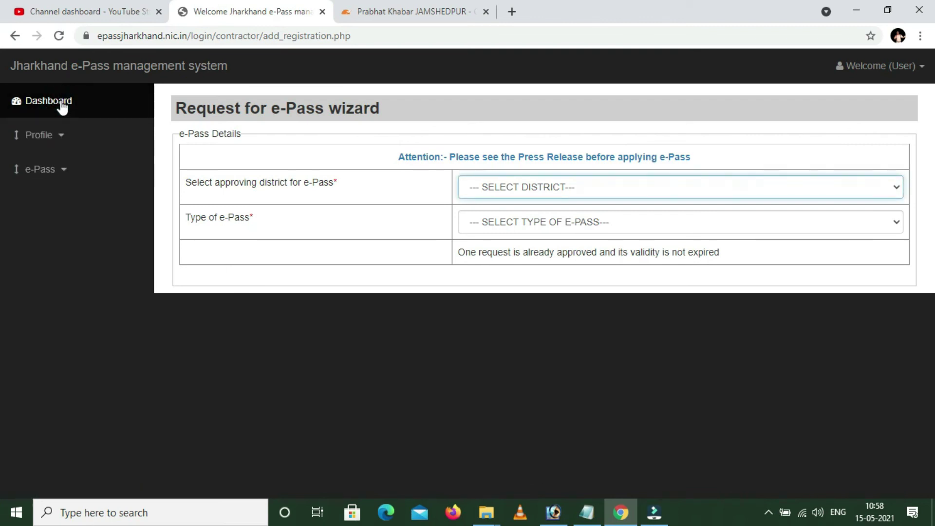
pyautogui.click(25, 177)
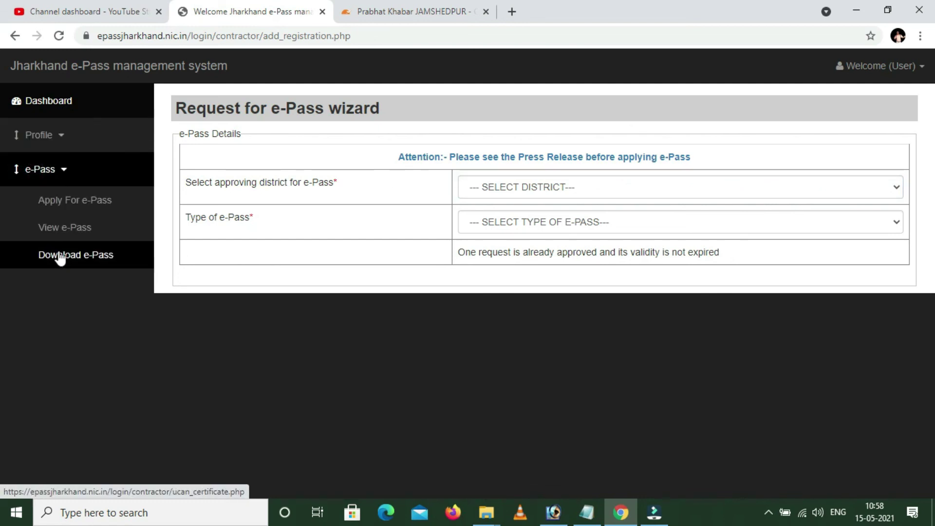
pyautogui.click(63, 255)
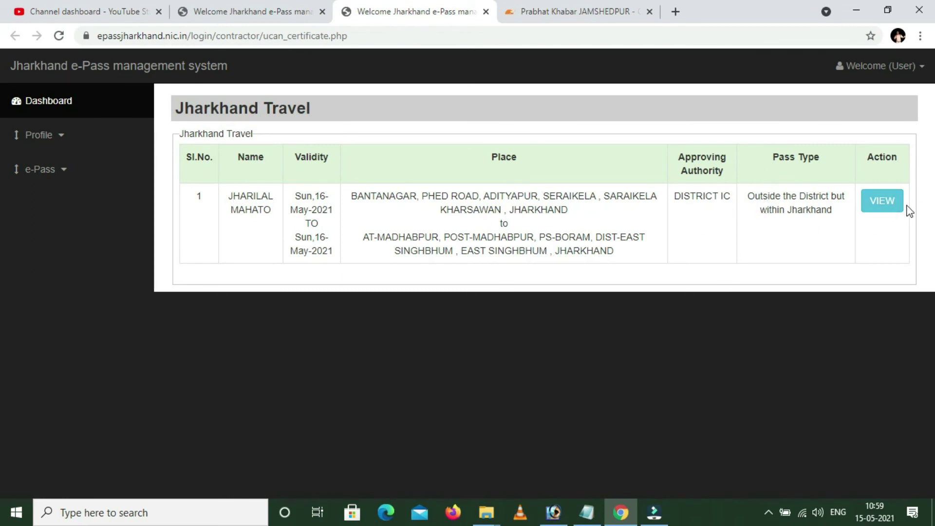
pyautogui.click(880, 201)
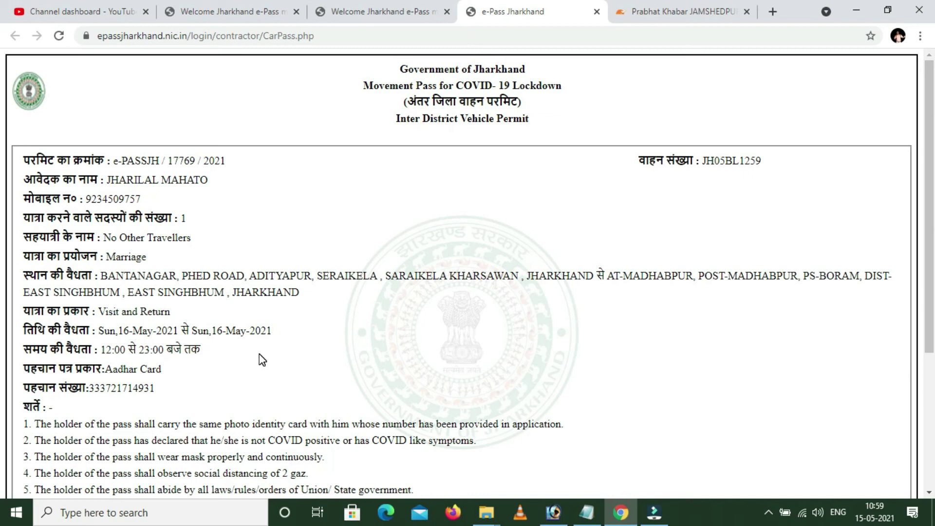
pyautogui.scroll(-4, 260, 355)
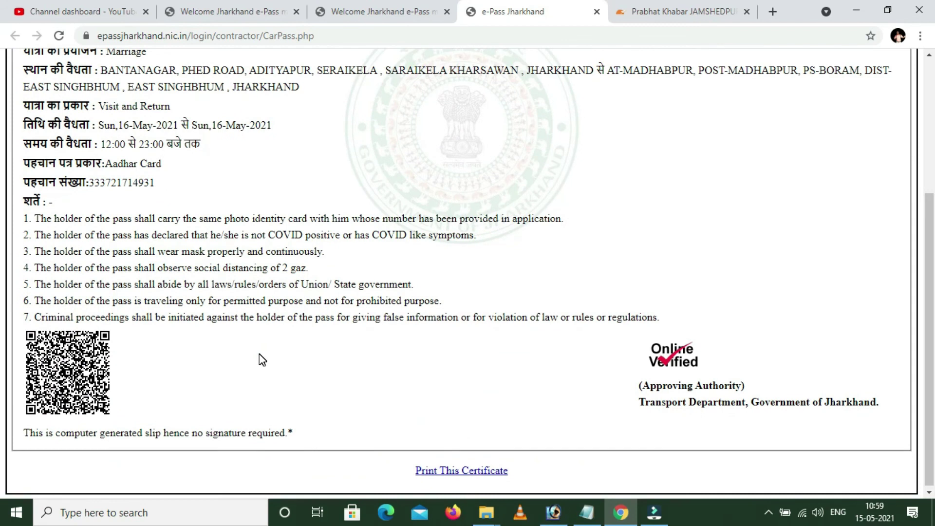